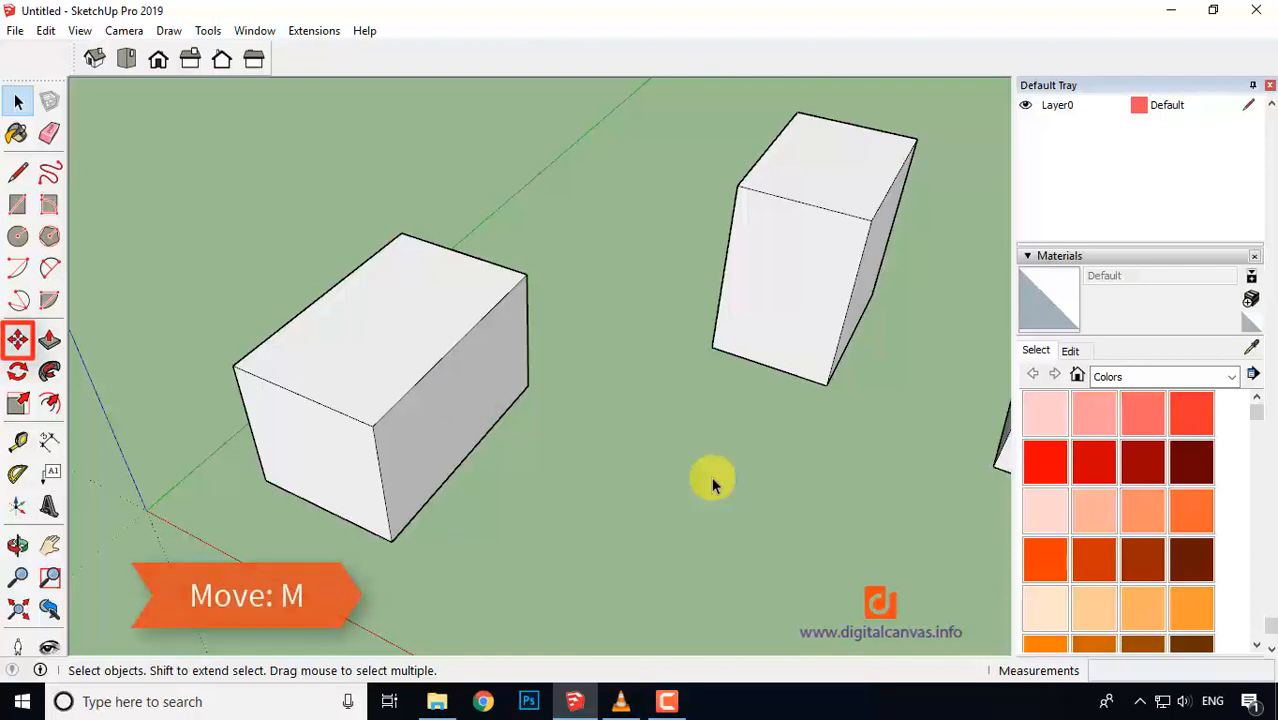
Move one long top edge of the box nearest the origin 10' inward along the red axis, slanting its side face.
{"action": "key", "text": "m"}
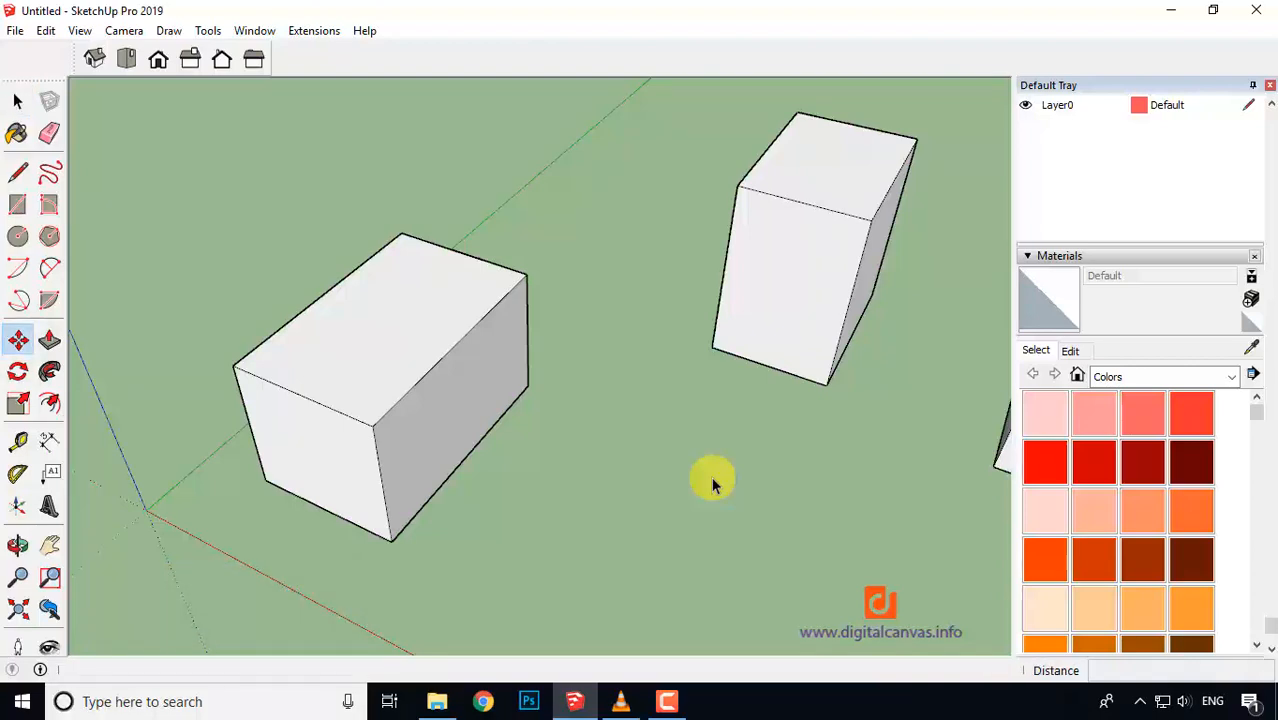
{"action": "left_click", "coordinate": [445, 352]}
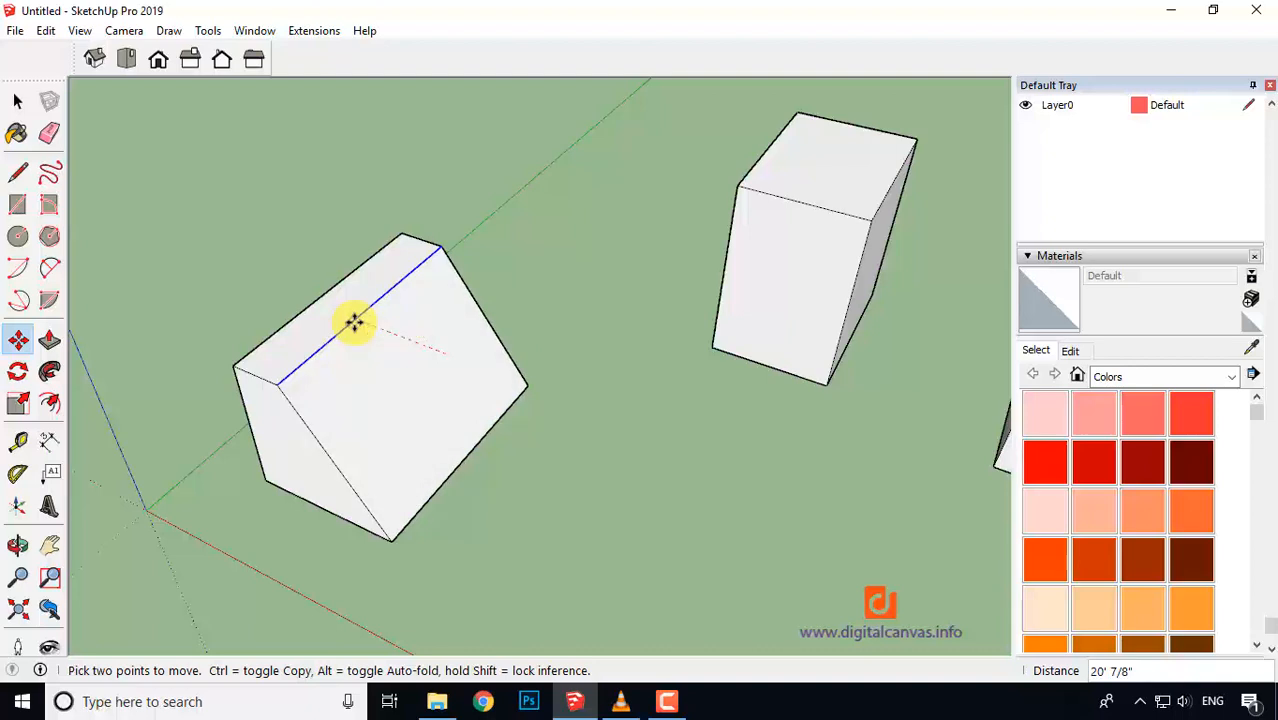
{"action": "type", "text": "10"}
{"action": "key", "text": "Return"}
{"action": "middle_click_drag", "start_coordinate": [354, 323], "coordinate": [668, 531]}
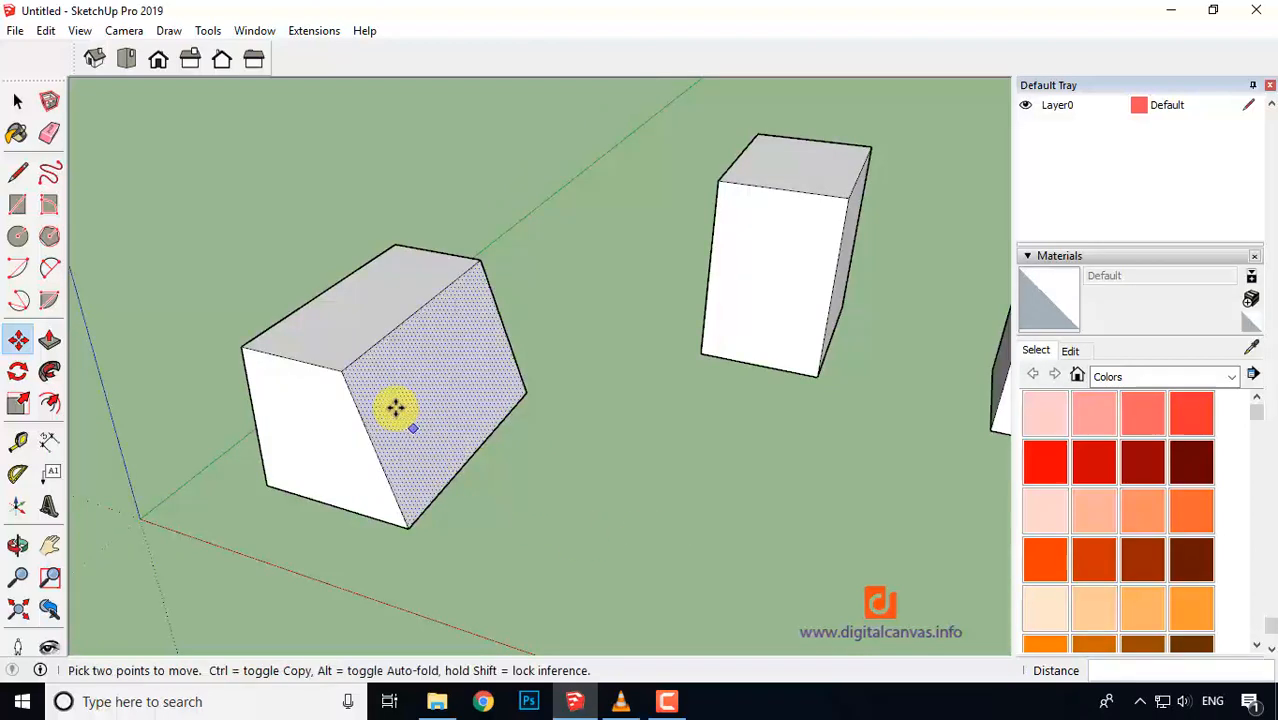
{"action": "left_click", "coordinate": [341, 370]}
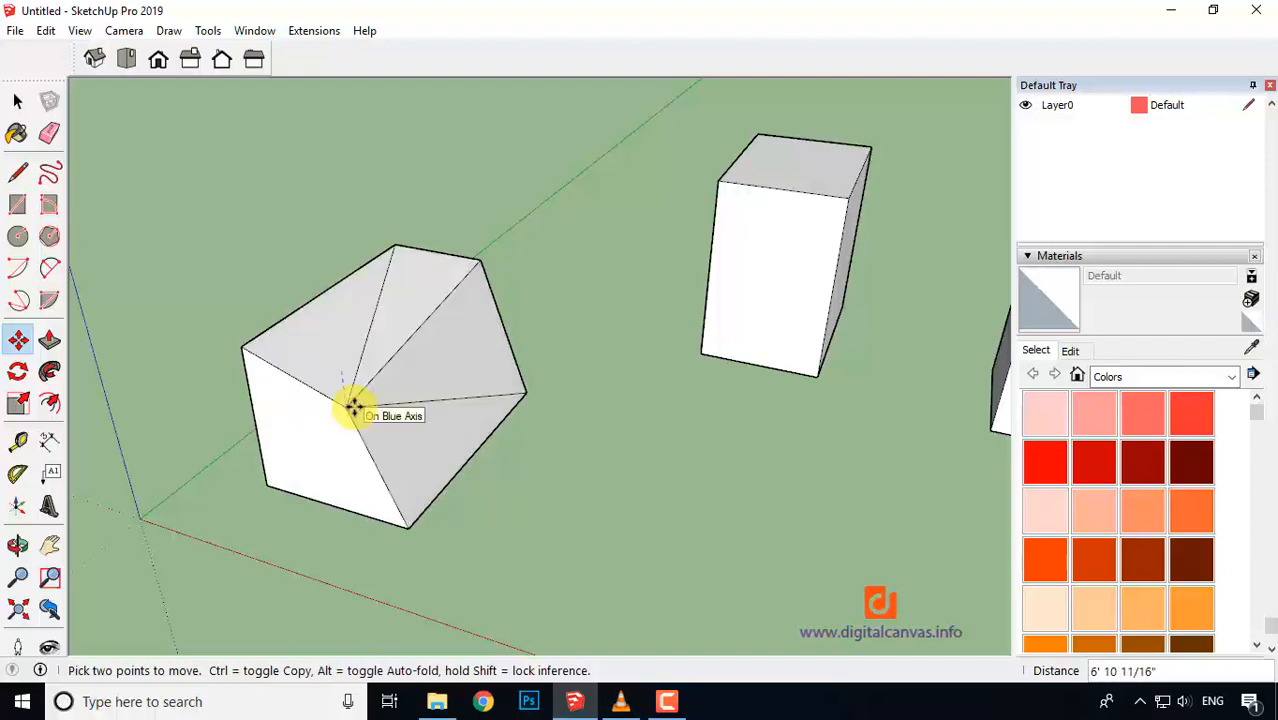
{"action": "key", "text": "Escape"}
{"action": "left_click", "coordinate": [266, 485]}
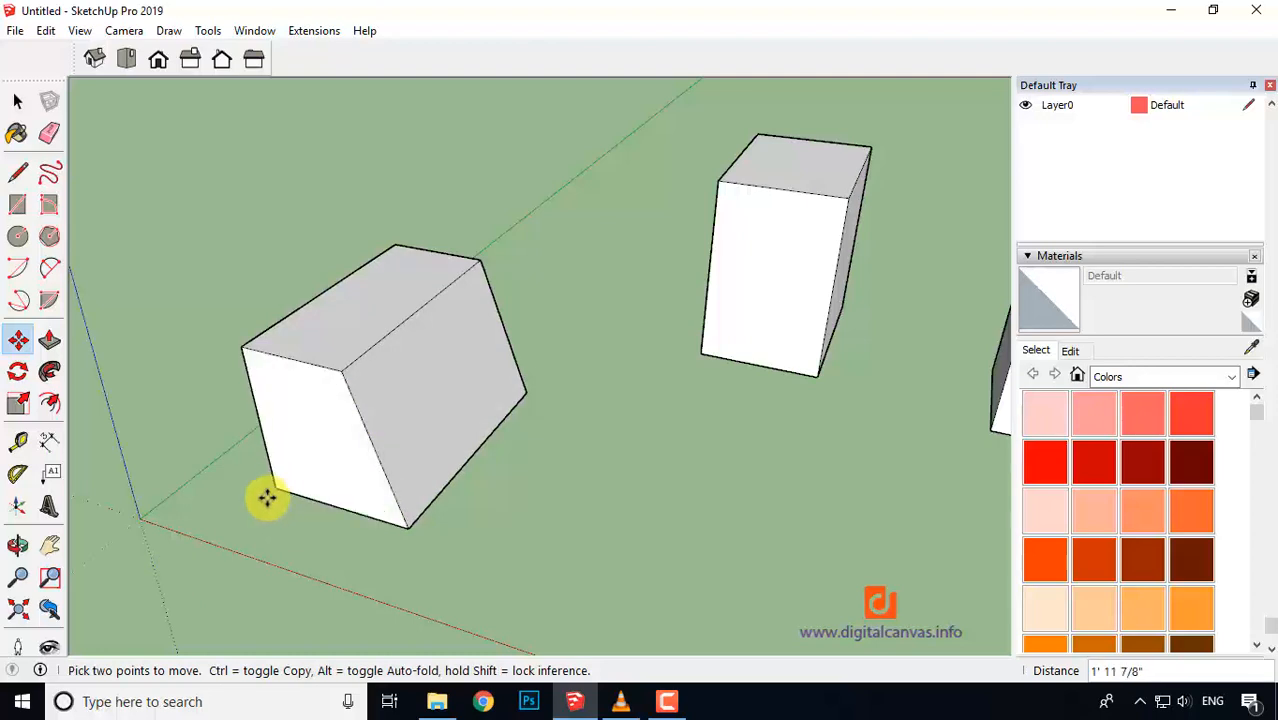
{"action": "key", "text": "Escape"}
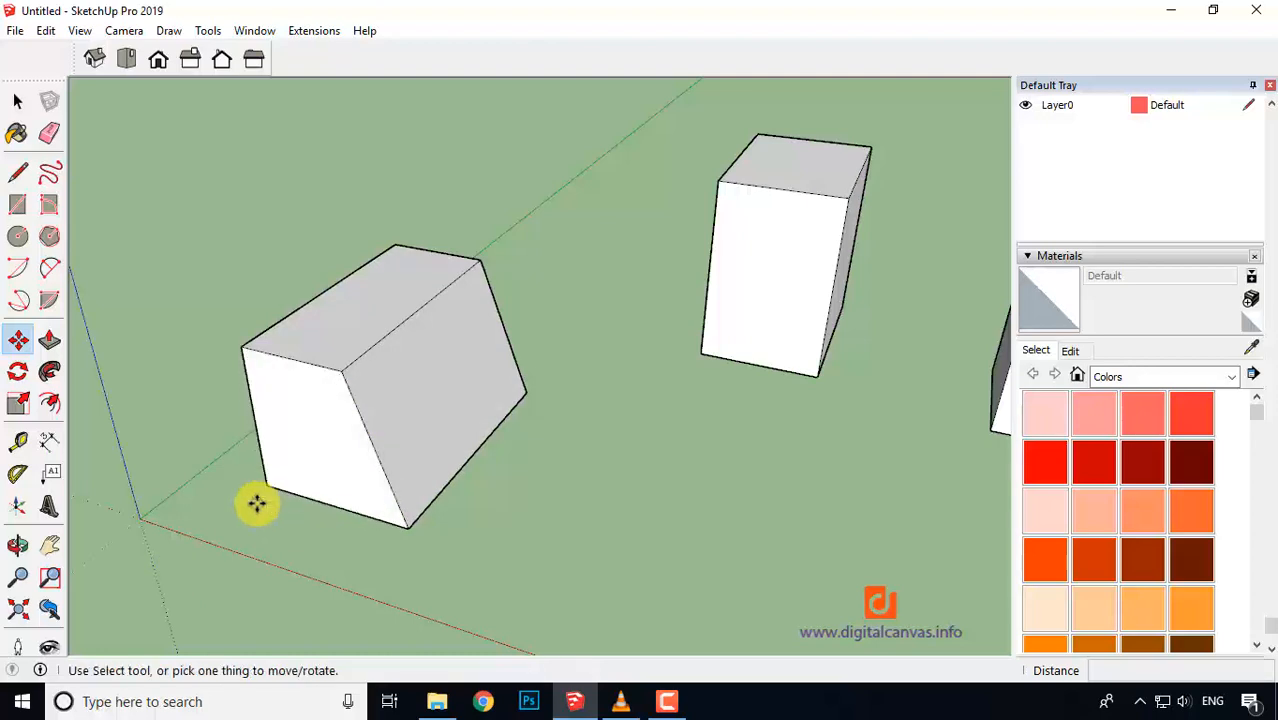
{"action": "left_click", "coordinate": [529, 393]}
{"action": "key", "text": "Escape"}
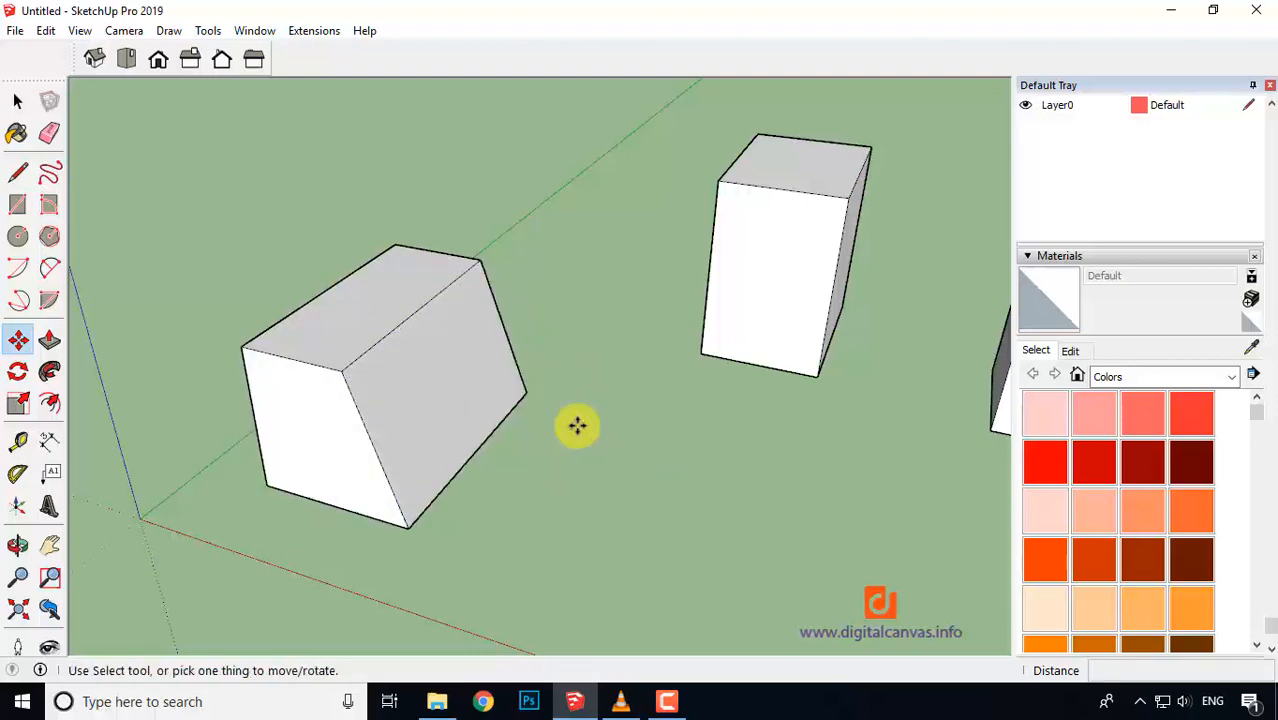
Move the front end face of the slanted box 20' inward along the green axis to shorten the box.
{"action": "left_click", "coordinate": [294, 430]}
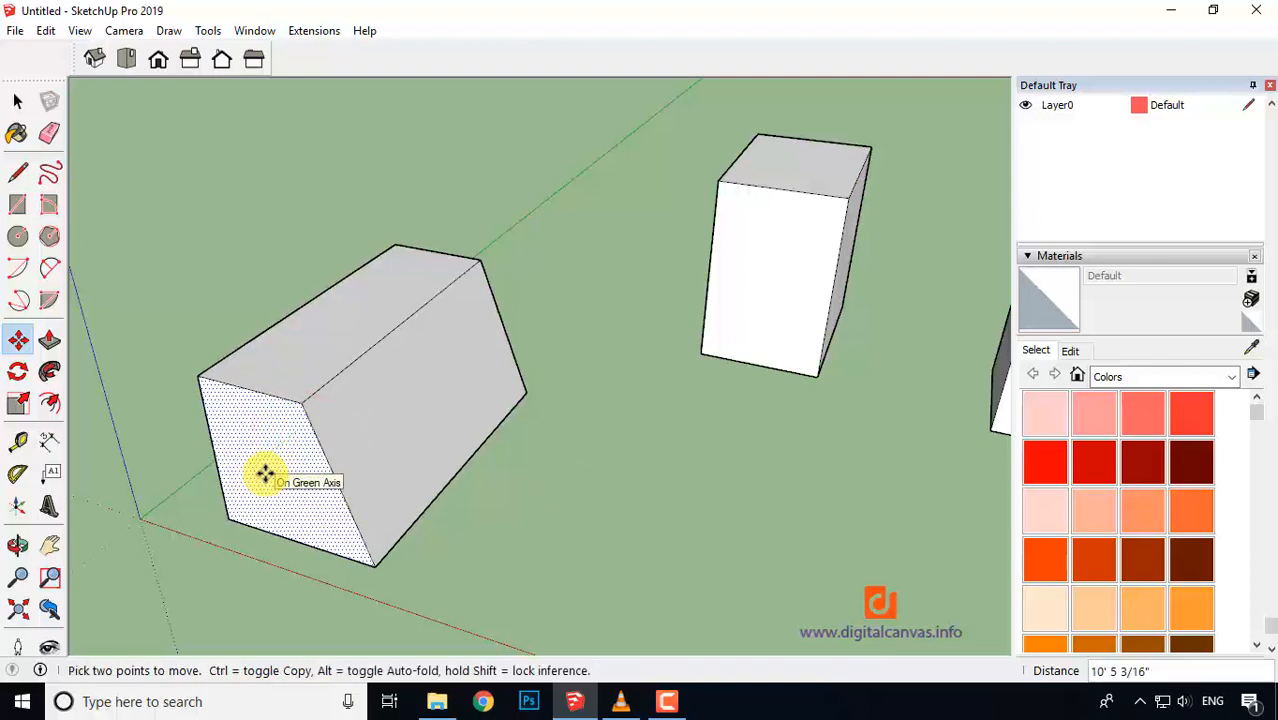
{"action": "left_click", "coordinate": [305, 505]}
{"action": "type", "text": "20"}
{"action": "key", "text": "Return"}
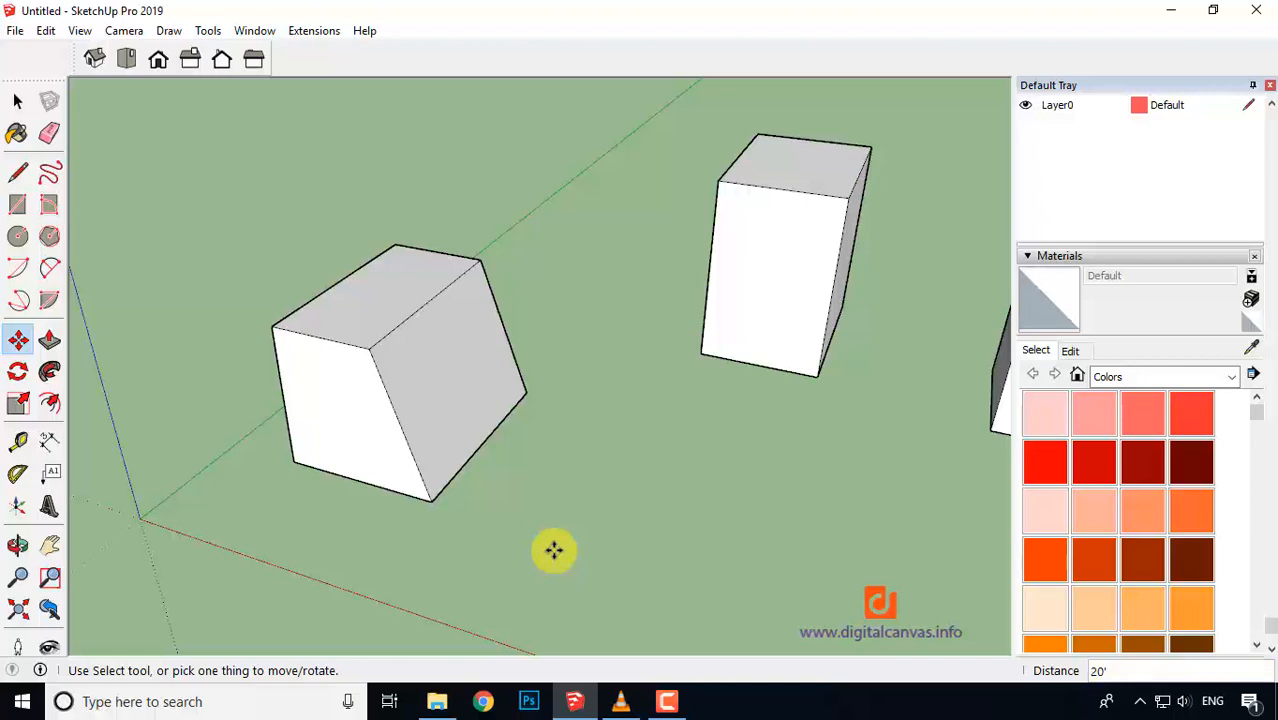
{"action": "key", "text": "space"}
Select the whole tall box and move it by its bottom corner about 52' away across the ground.
{"action": "middle_click", "coordinate": [723, 516]}
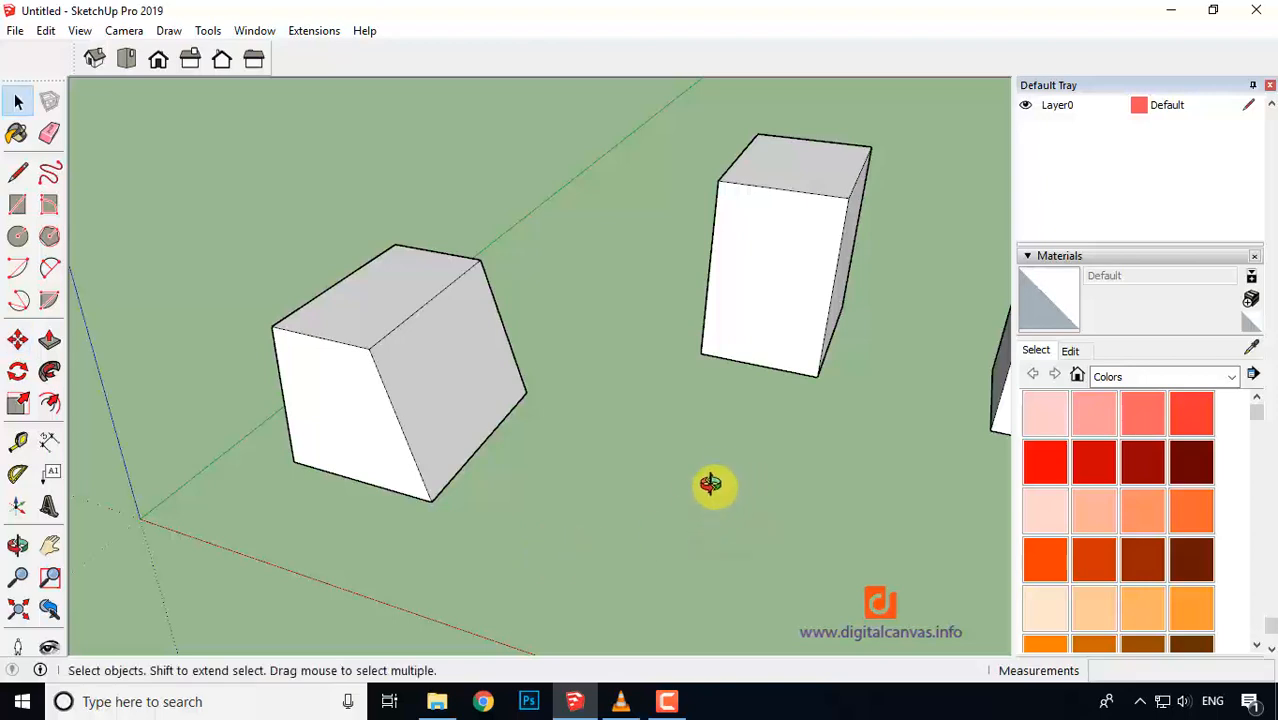
{"action": "middle_click_drag", "start_coordinate": [720, 475], "coordinate": [382, 506]}
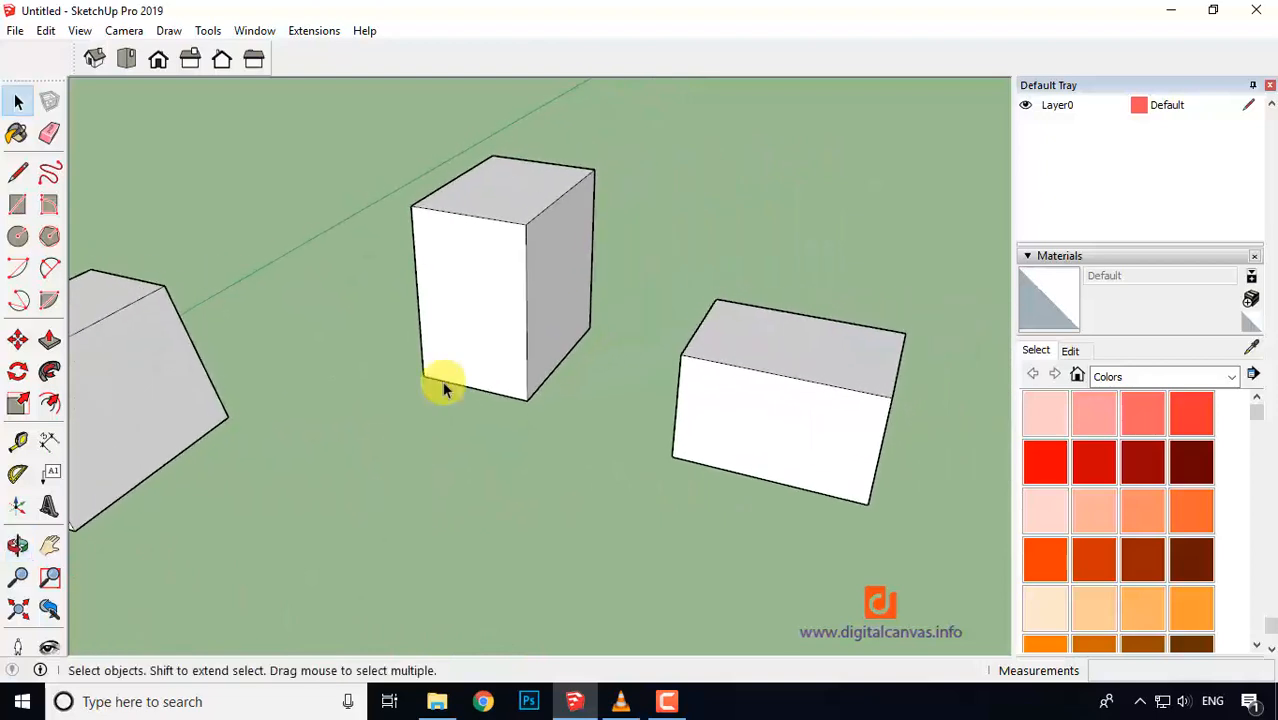
{"action": "triple_click", "coordinate": [463, 313]}
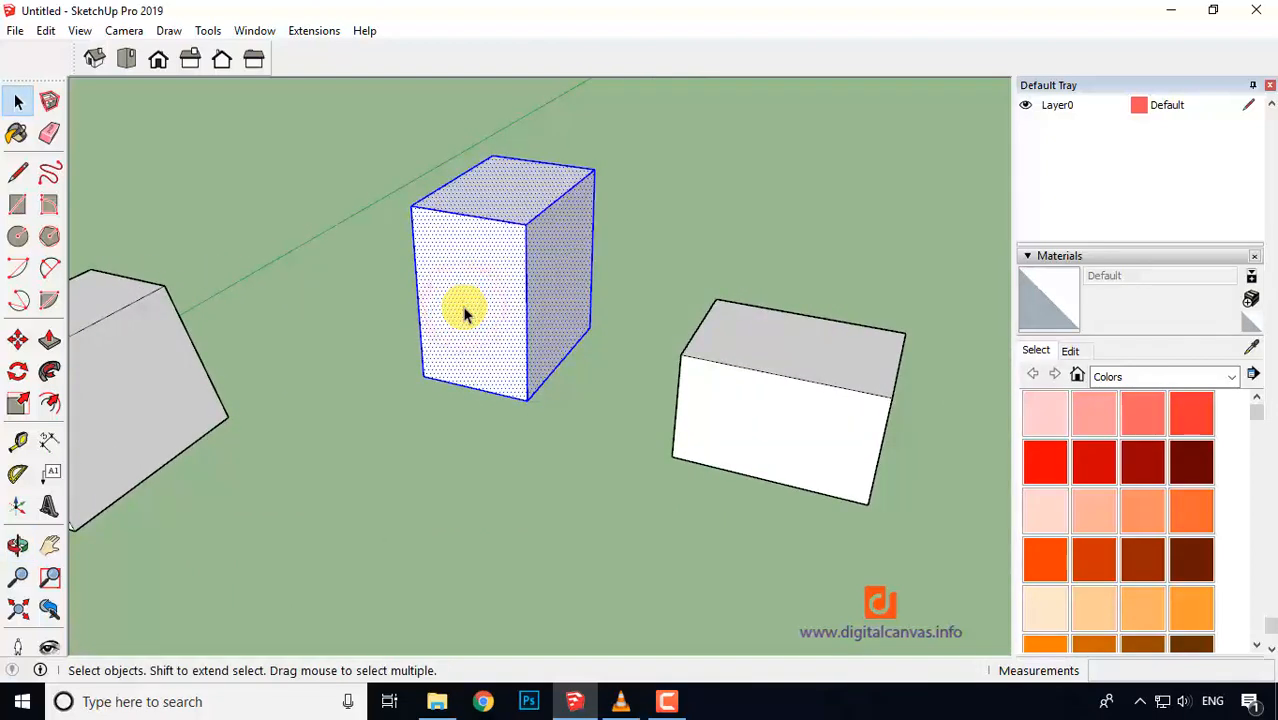
{"action": "left_click", "coordinate": [17, 340]}
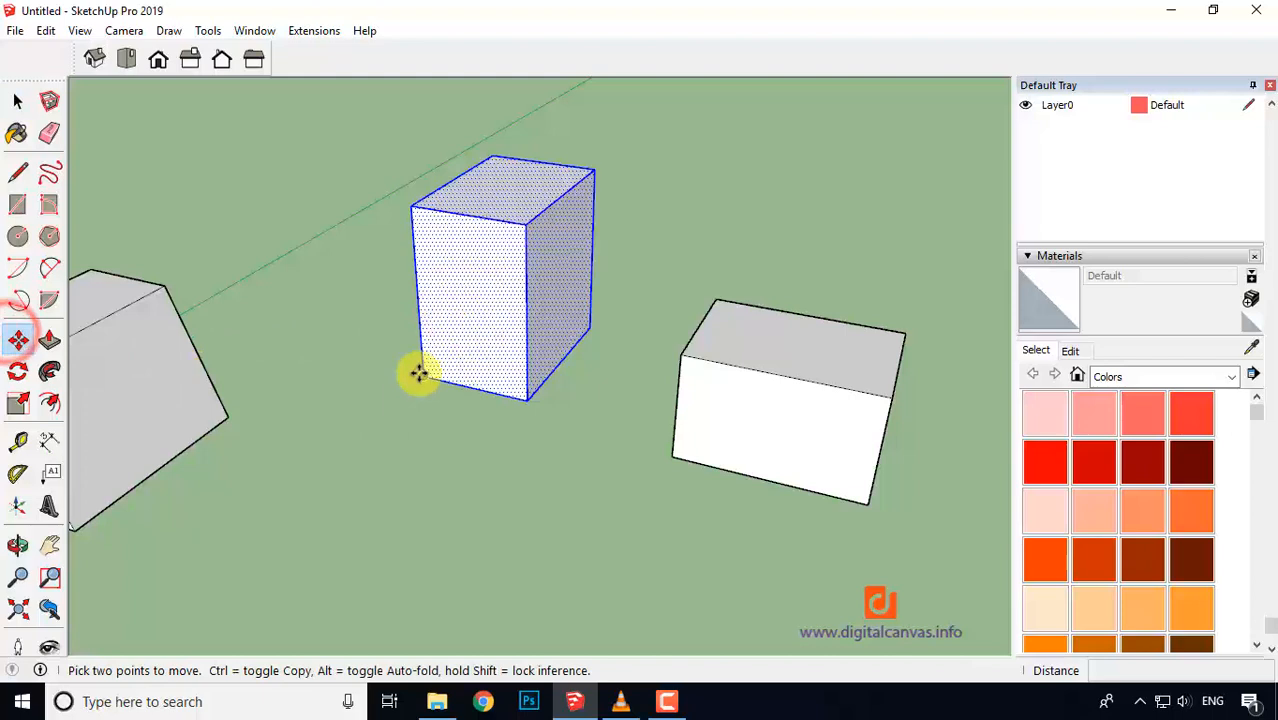
{"action": "left_click", "coordinate": [419, 372]}
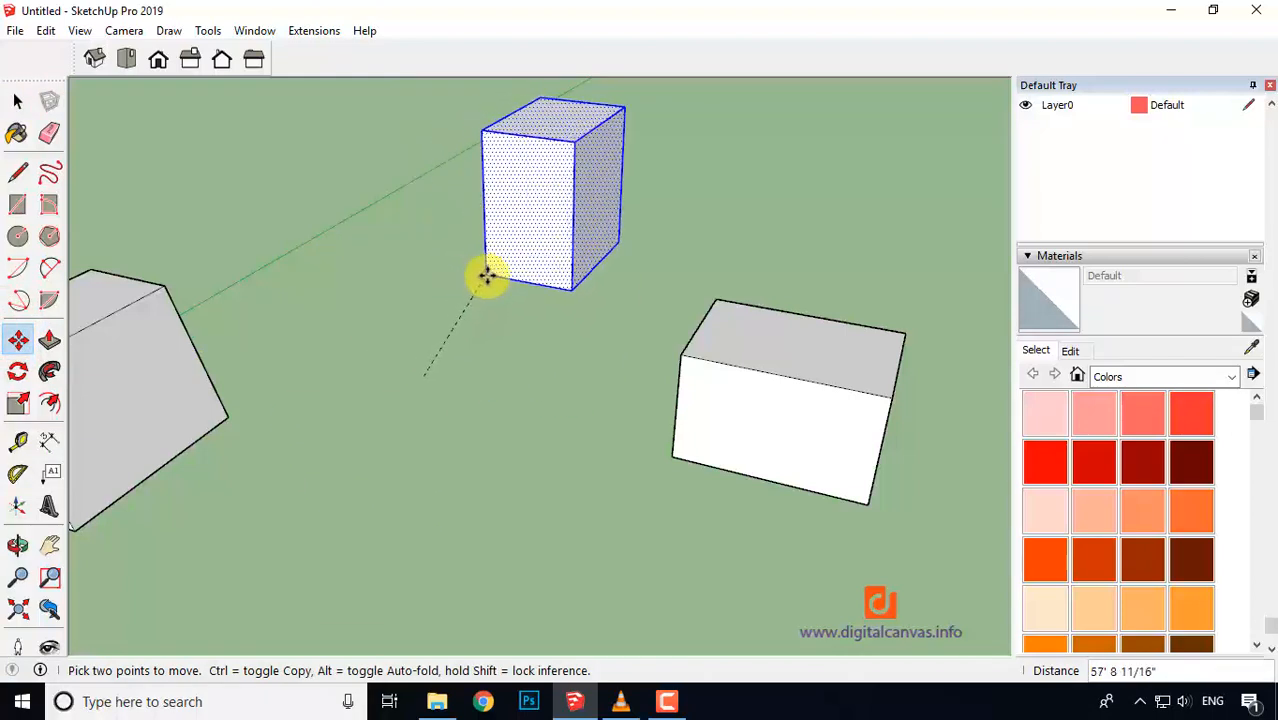
{"action": "left_click", "coordinate": [515, 287]}
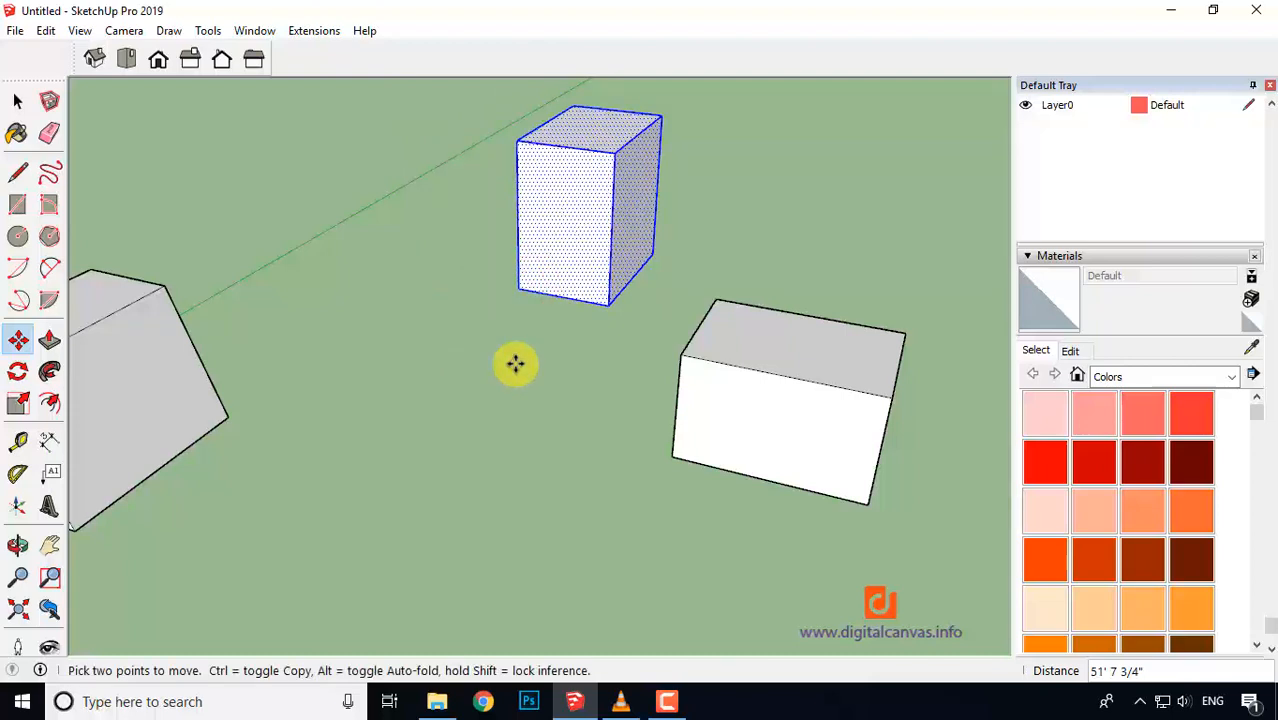
Move the selected tall box 20' back along the green axis from its bottom front corner.
{"action": "left_click", "coordinate": [517, 289]}
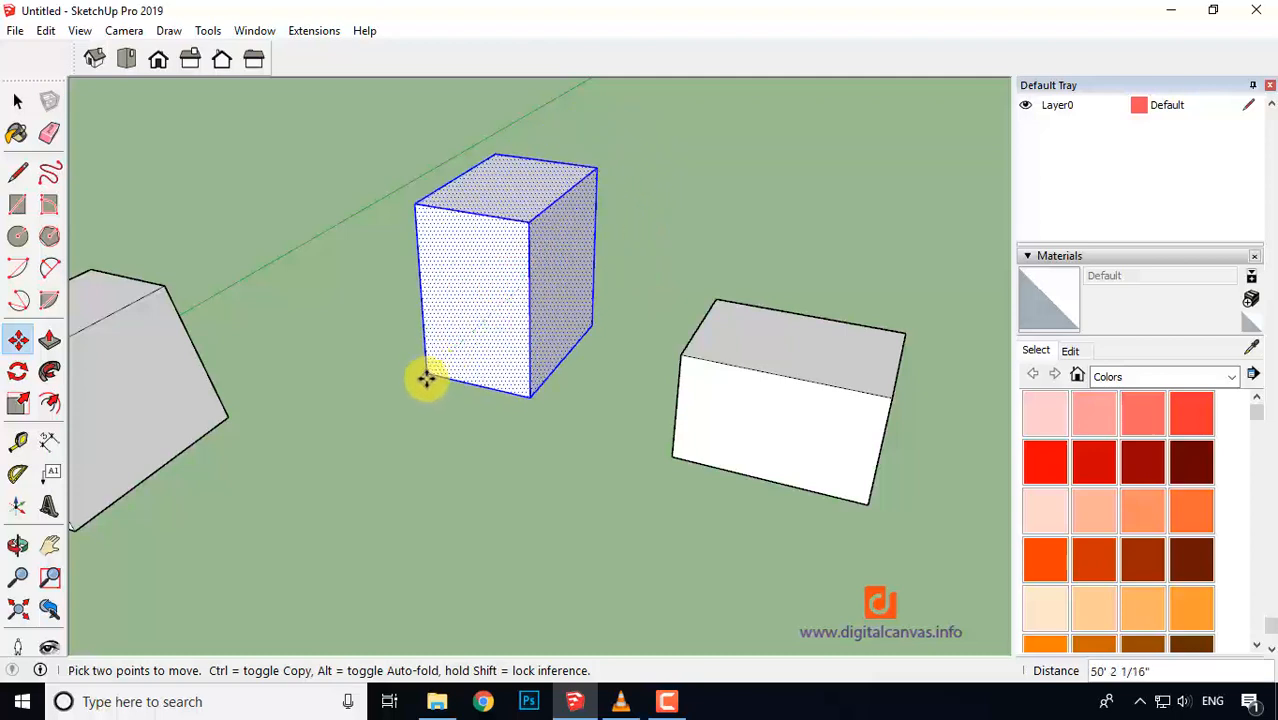
{"action": "type", "text": "20'"}
{"action": "key", "text": "Return"}
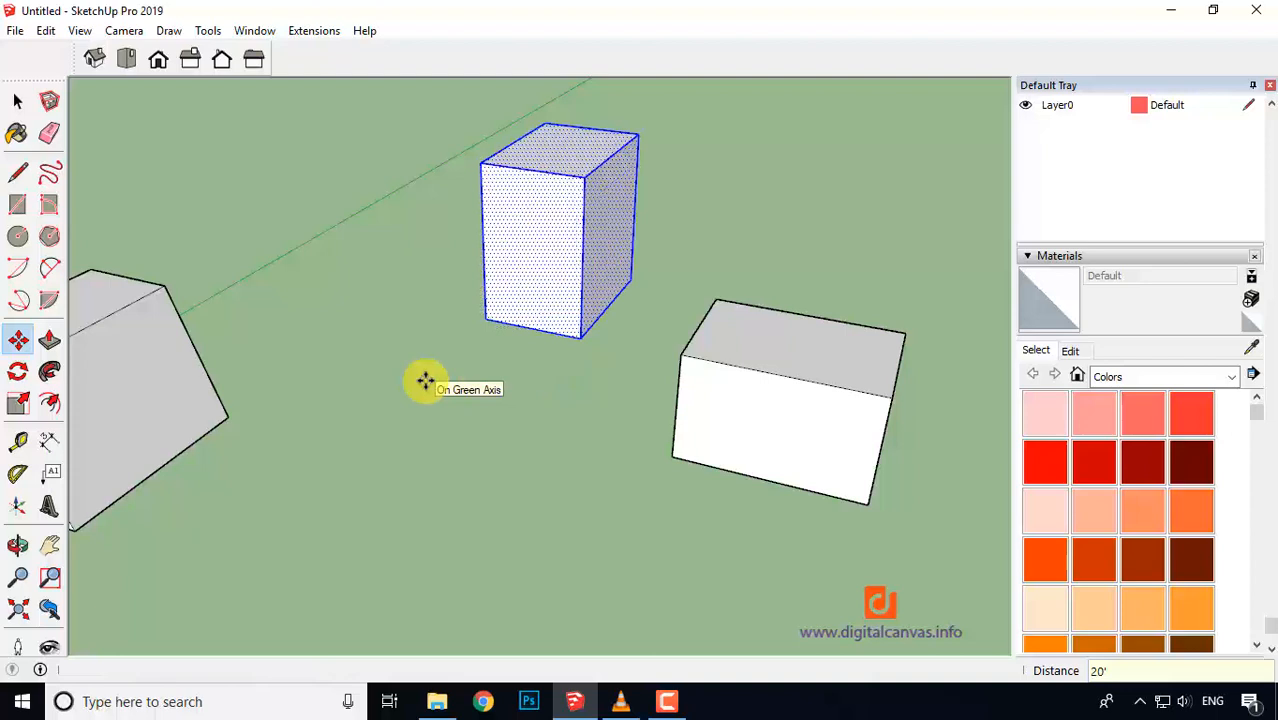
Move the tall box by its bottom corner so it snaps to the adjacent bottom corner of the low box.
{"action": "middle_click_drag", "start_coordinate": [505, 425], "coordinate": [594, 428]}
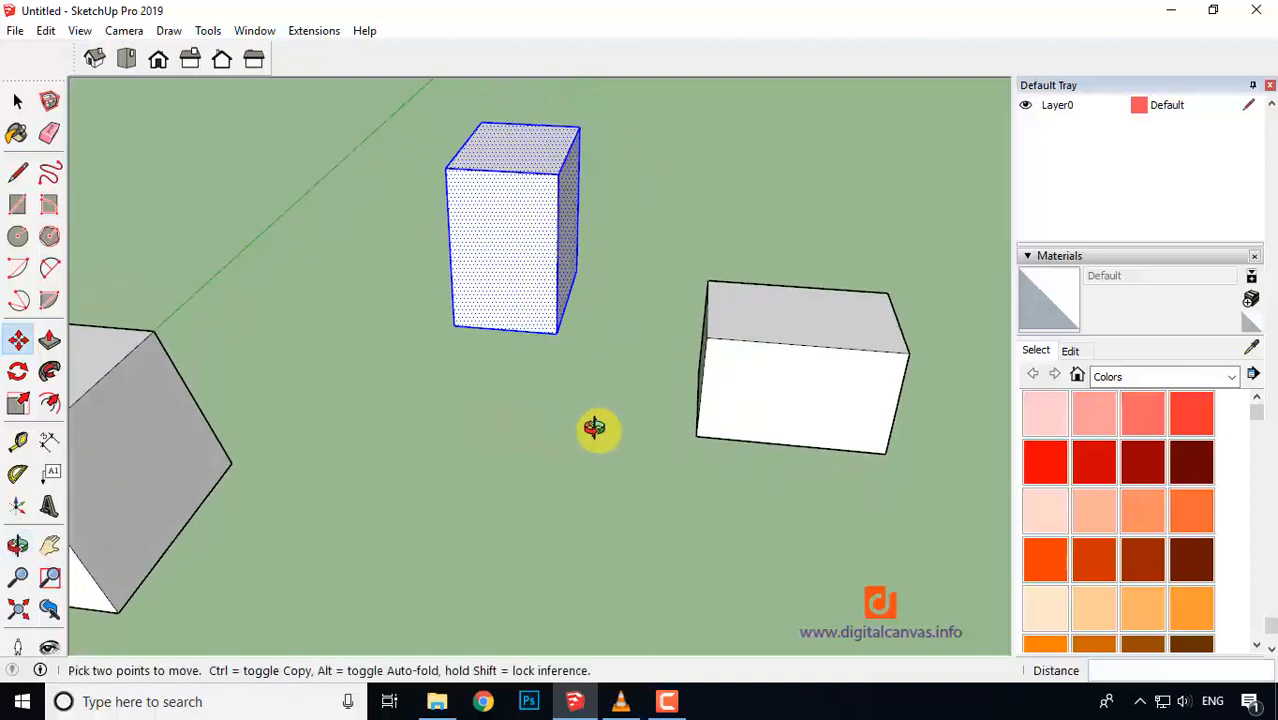
{"action": "left_click", "coordinate": [556, 335]}
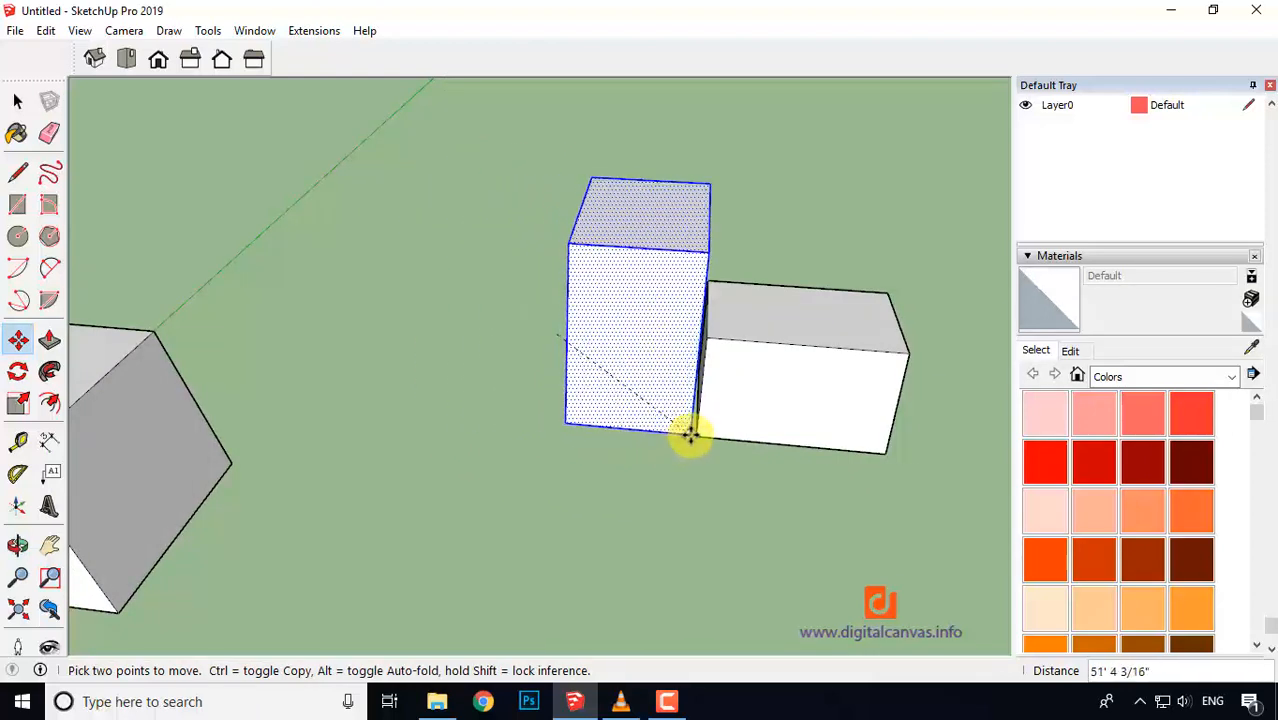
{"action": "left_click", "coordinate": [698, 436]}
Select the whole slanted box, move its bottom corner onto the low box's free outer bottom corner, and clear the selection.
{"action": "mouse_move", "coordinate": [705, 495]}
{"action": "middle_mouse_down"}
{"action": "mouse_move", "coordinate": [476, 448]}
{"action": "mouse_move", "coordinate": [727, 507]}
{"action": "mouse_move", "coordinate": [203, 459]}
{"action": "mouse_move", "coordinate": [348, 502]}
{"action": "mouse_move", "coordinate": [620, 519]}
{"action": "mouse_move", "coordinate": [696, 508]}
{"action": "middle_mouse_up"}
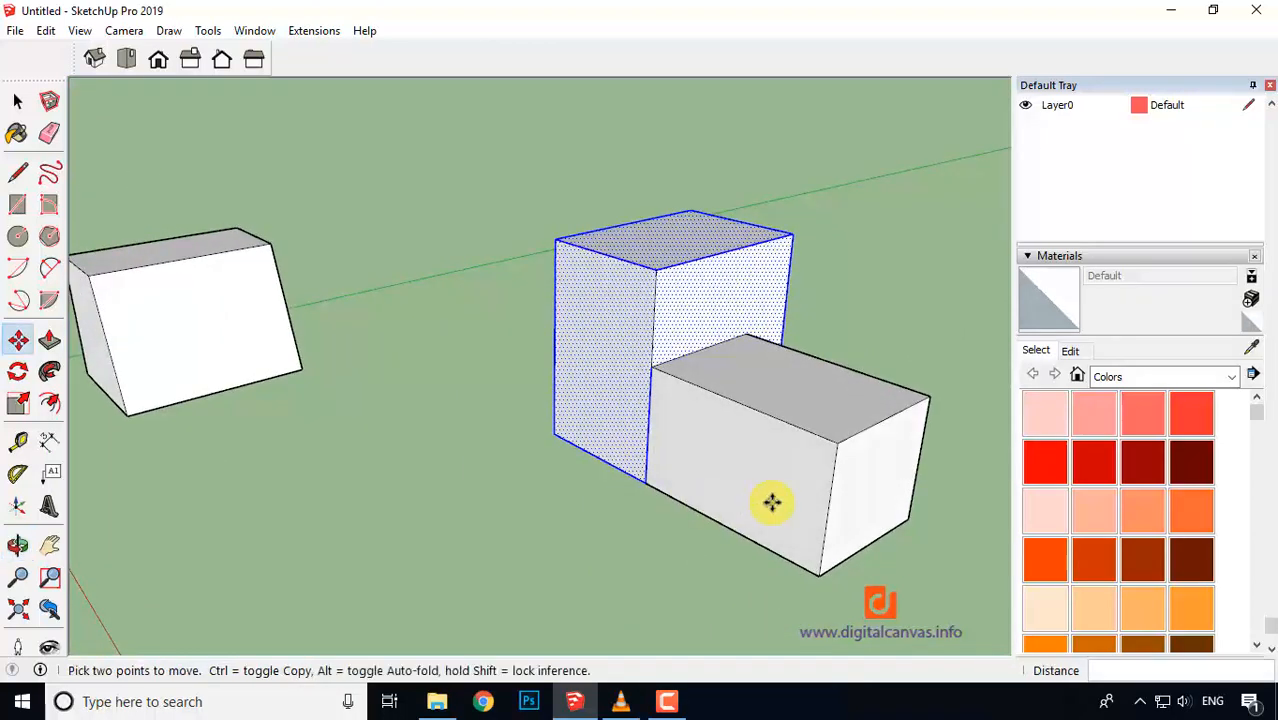
{"action": "middle_click_drag", "start_coordinate": [414, 471], "coordinate": [436, 482]}
{"action": "left_click", "coordinate": [19, 101]}
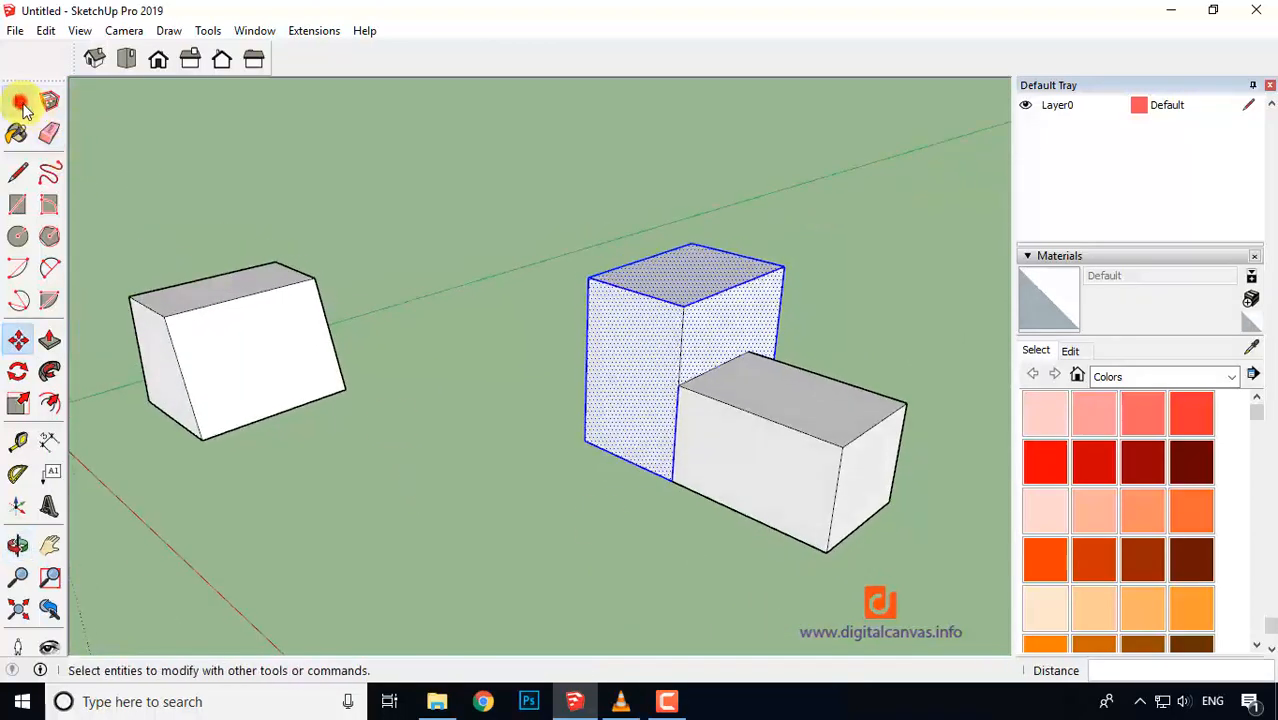
{"action": "left_click", "coordinate": [223, 348]}
{"action": "key", "text": "m"}
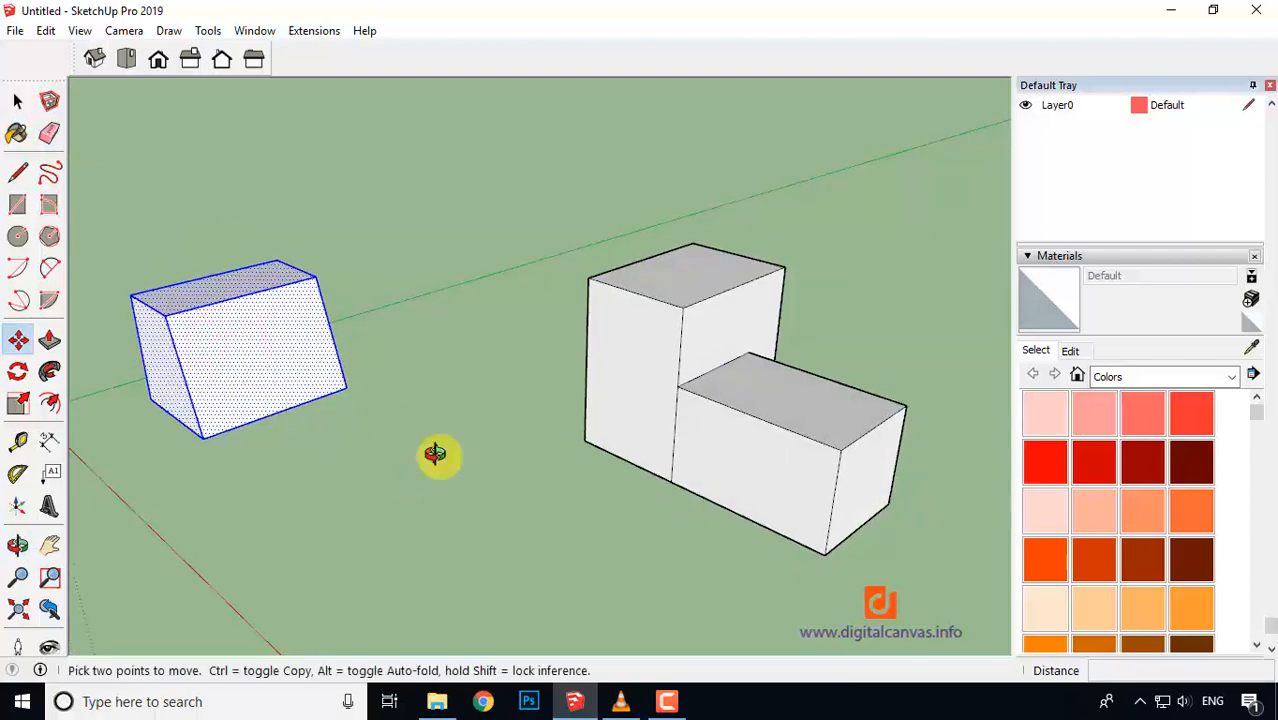
{"action": "left_click", "coordinate": [151, 400]}
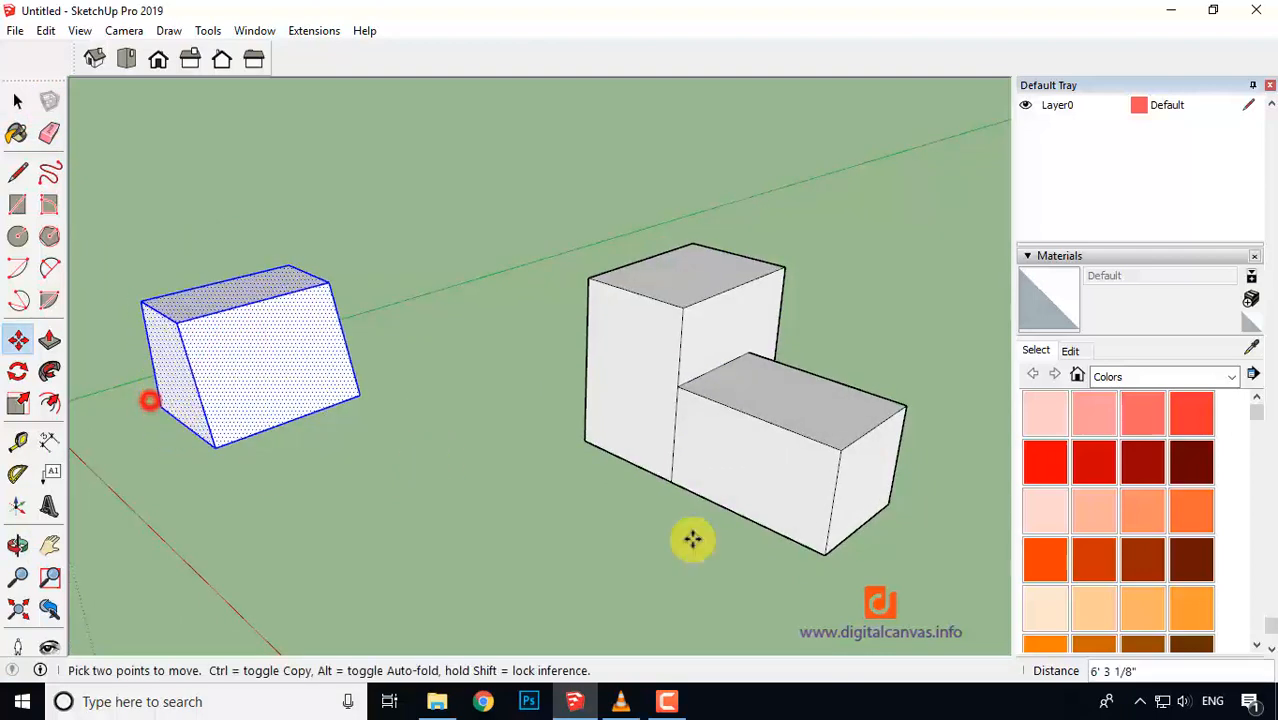
{"action": "left_click", "coordinate": [827, 557]}
{"action": "scroll", "coordinate": [308, 408], "scroll_direction": "down", "scroll_amount": 3}
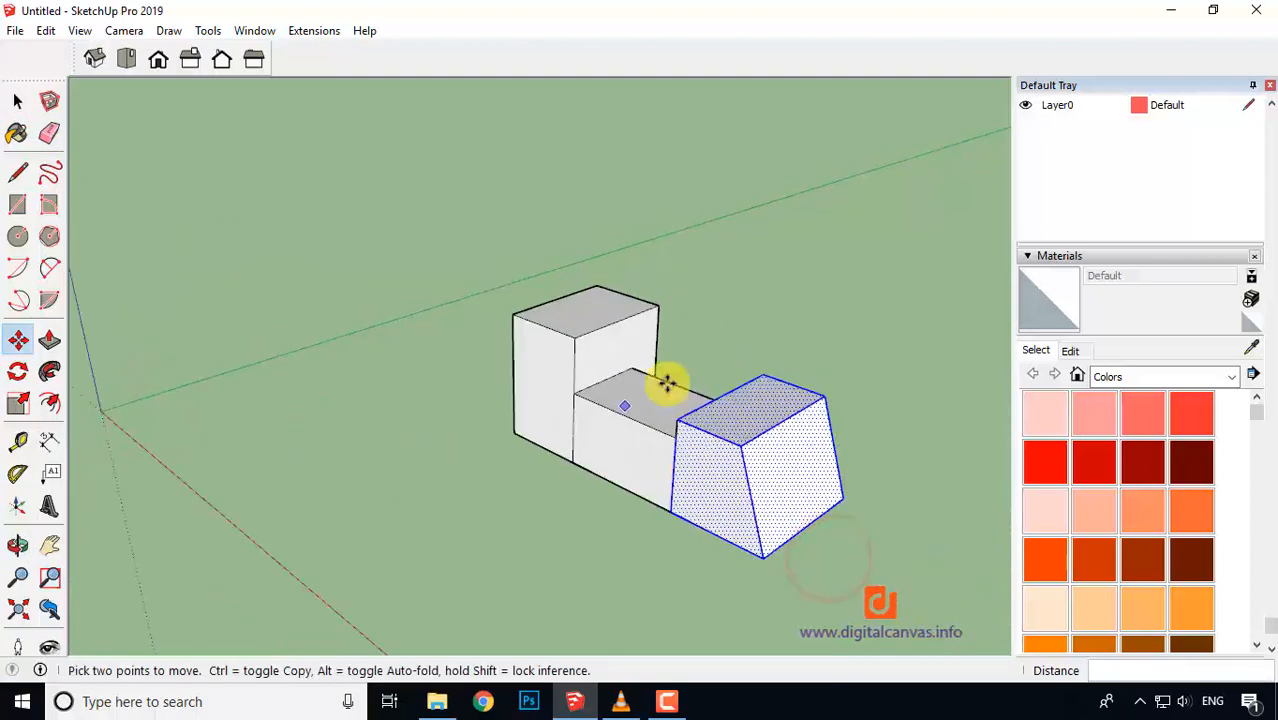
{"action": "left_click", "coordinate": [17, 101]}
{"action": "left_click", "coordinate": [706, 256]}
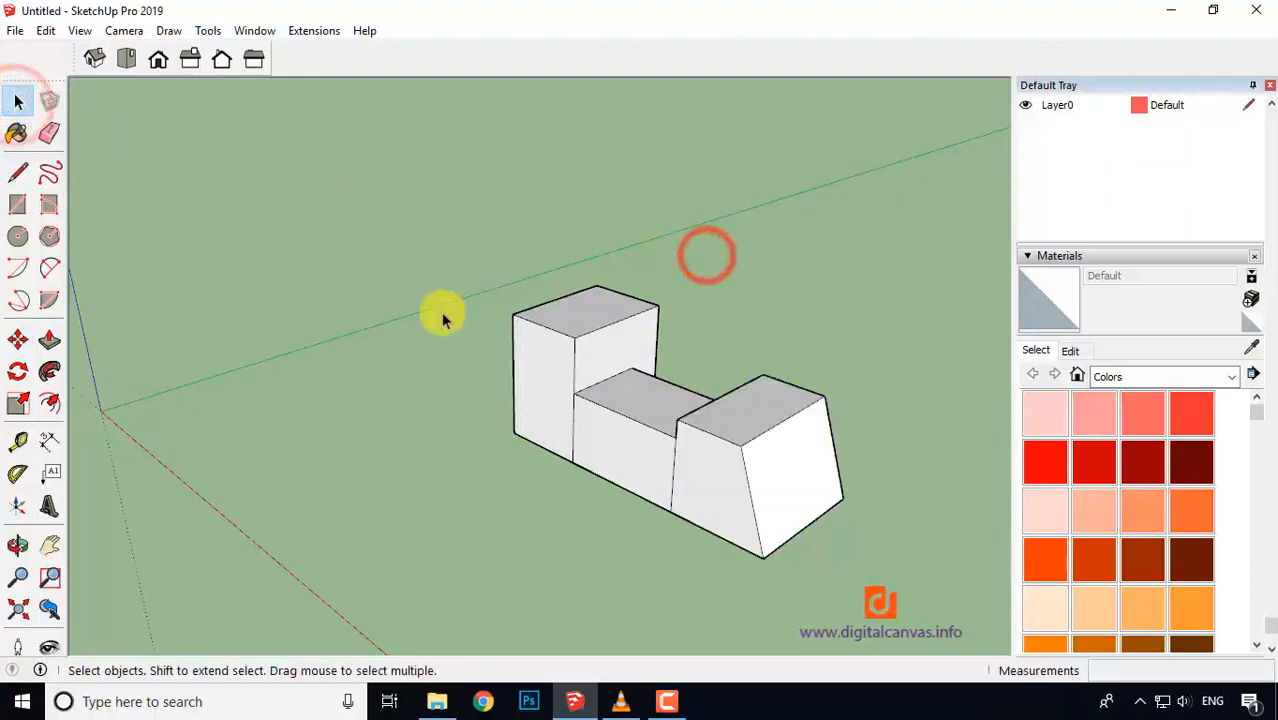
Select the whole building model and place a copy of it 70' away along the red axis.
{"action": "scroll", "coordinate": [285, 362], "scroll_direction": "down", "scroll_amount": 2}
{"action": "scroll", "coordinate": [737, 410], "scroll_direction": "up", "scroll_amount": 3}
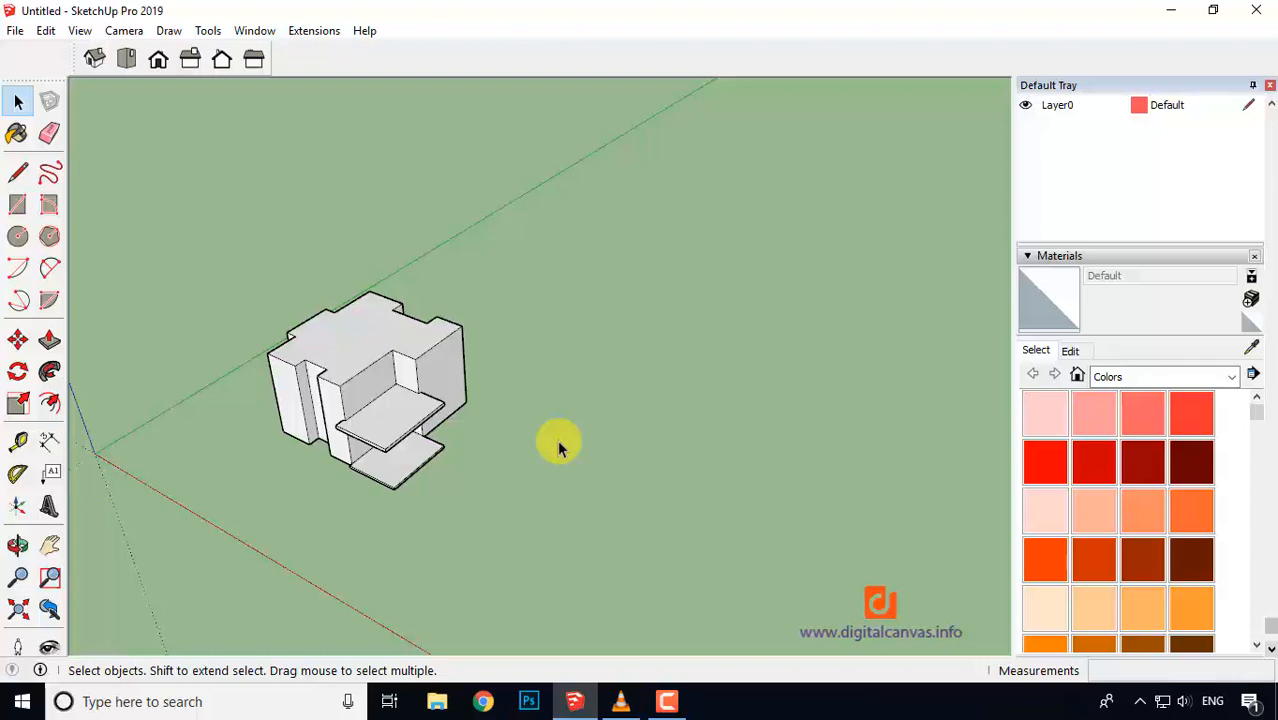
{"action": "triple_click", "coordinate": [437, 358]}
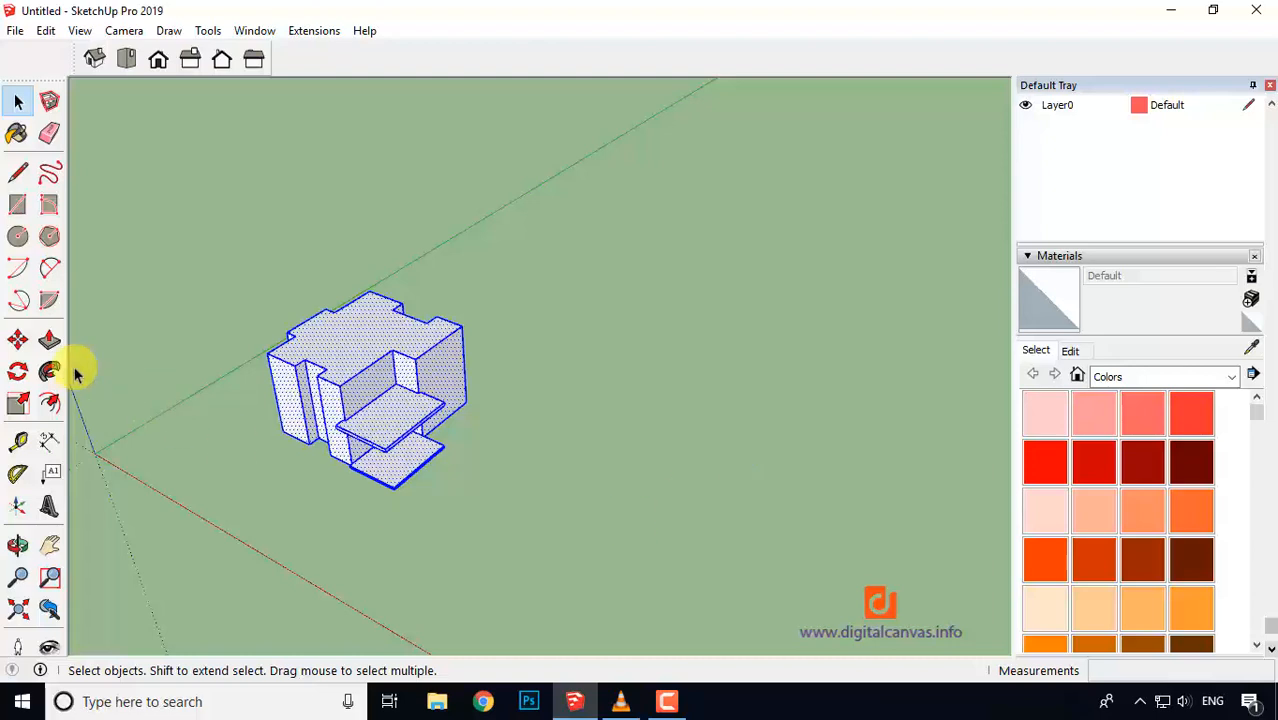
{"action": "left_click", "coordinate": [20, 341]}
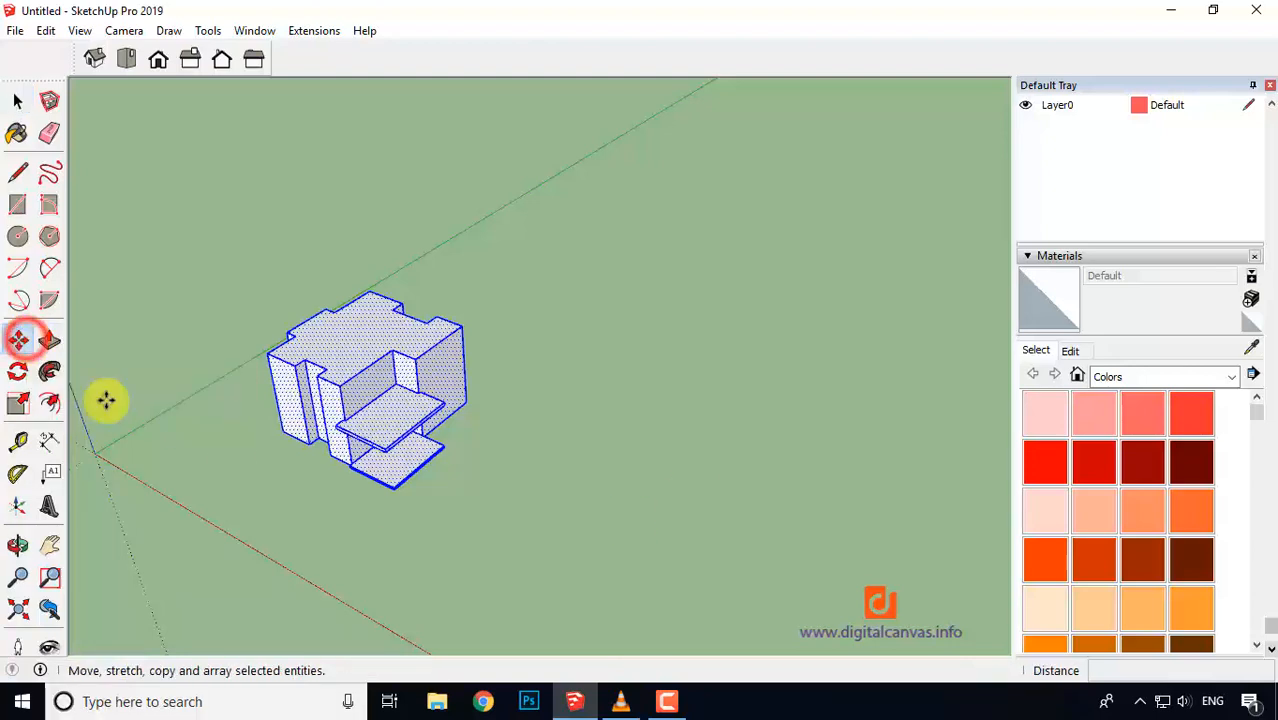
{"action": "left_click", "coordinate": [171, 436]}
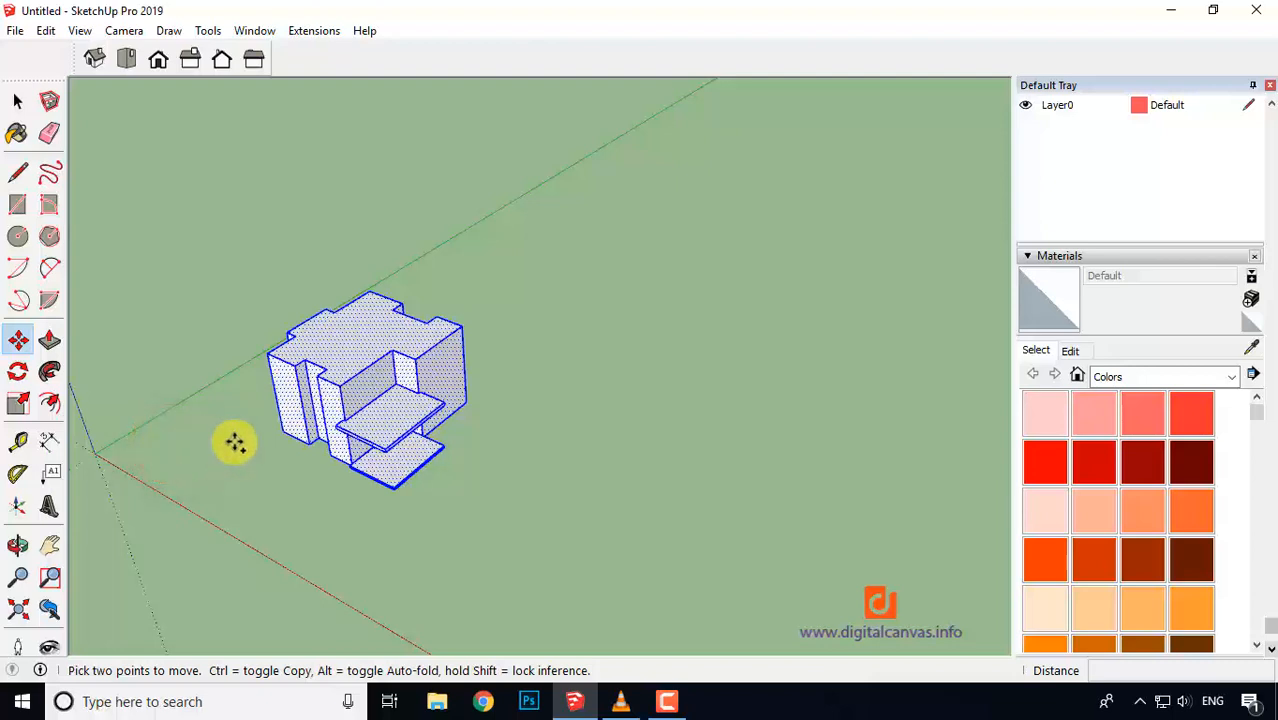
{"action": "key", "text": "ctrl"}
{"action": "left_click", "coordinate": [277, 432]}
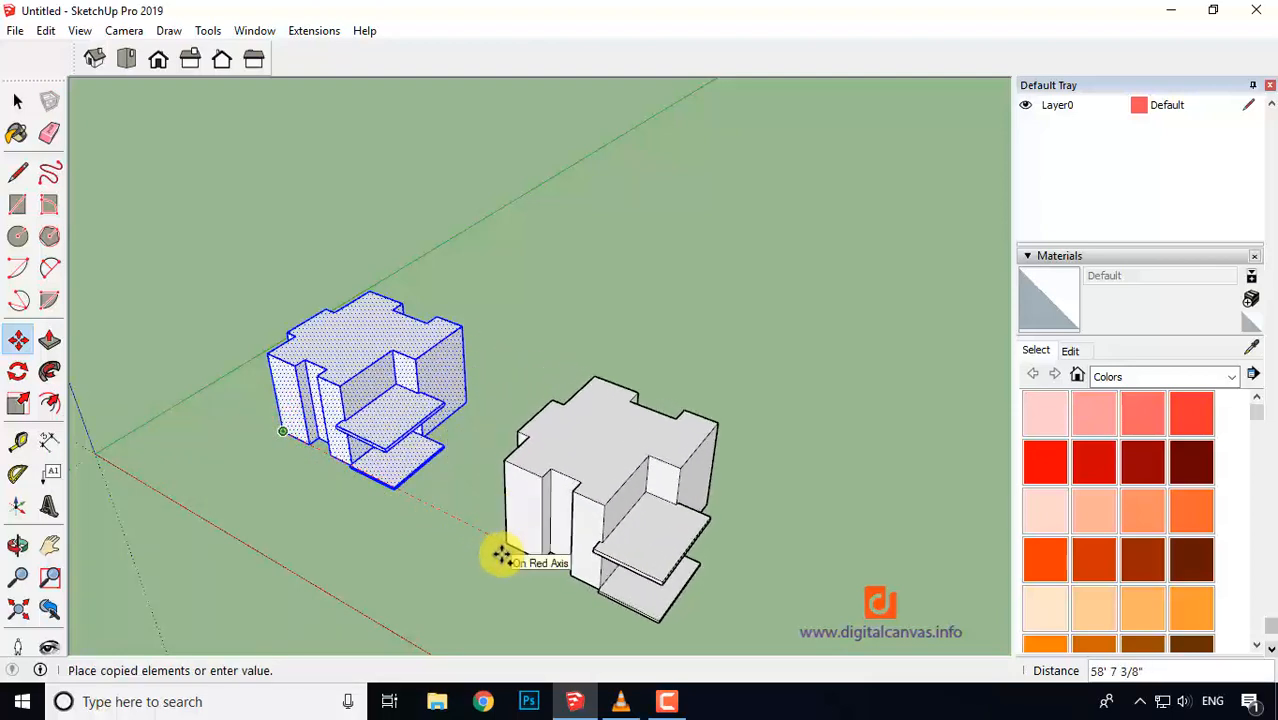
{"action": "type", "text": "70"}
{"action": "key", "text": "Return"}
Multiply the building copy with x4 to make a row of four equally spaced copies along the red axis.
{"action": "scroll", "coordinate": [285, 472], "scroll_direction": "down", "scroll_amount": 1}
{"action": "scroll", "coordinate": [227, 389], "scroll_direction": "down", "scroll_amount": 3}
{"action": "scroll", "coordinate": [531, 325], "scroll_direction": "down", "scroll_amount": 1}
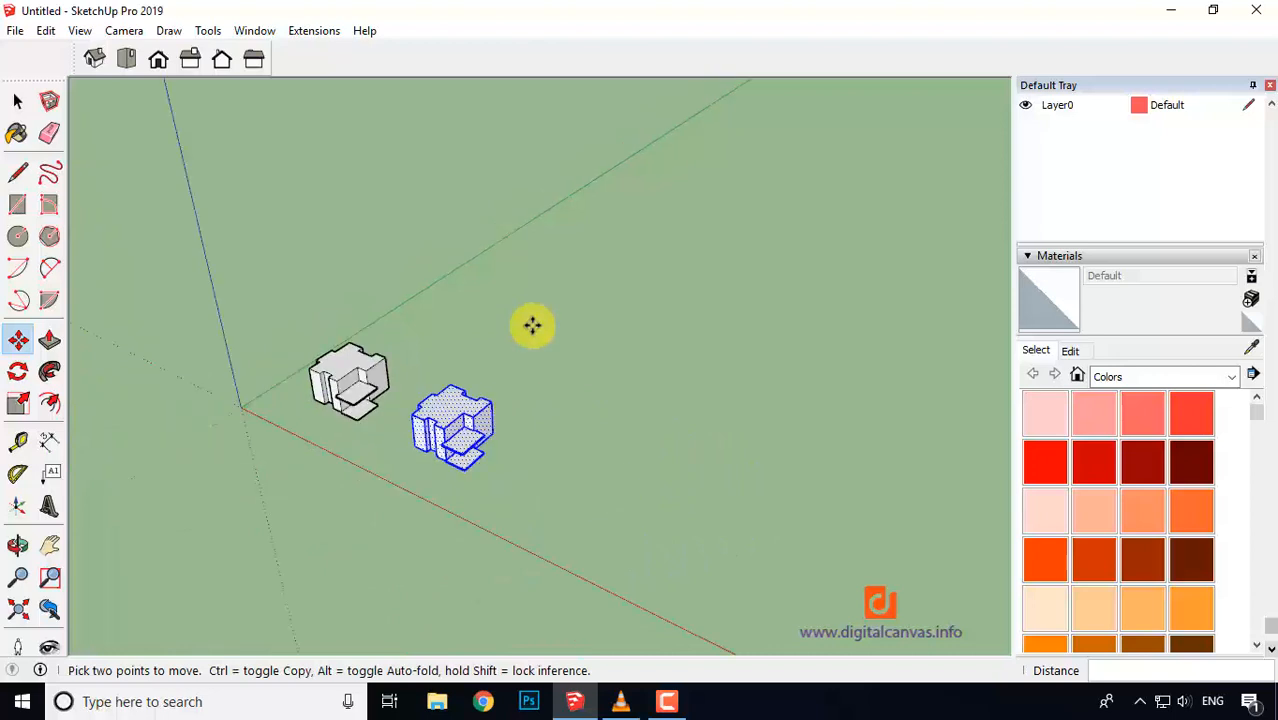
{"action": "scroll", "coordinate": [687, 458], "scroll_direction": "up", "scroll_amount": 1}
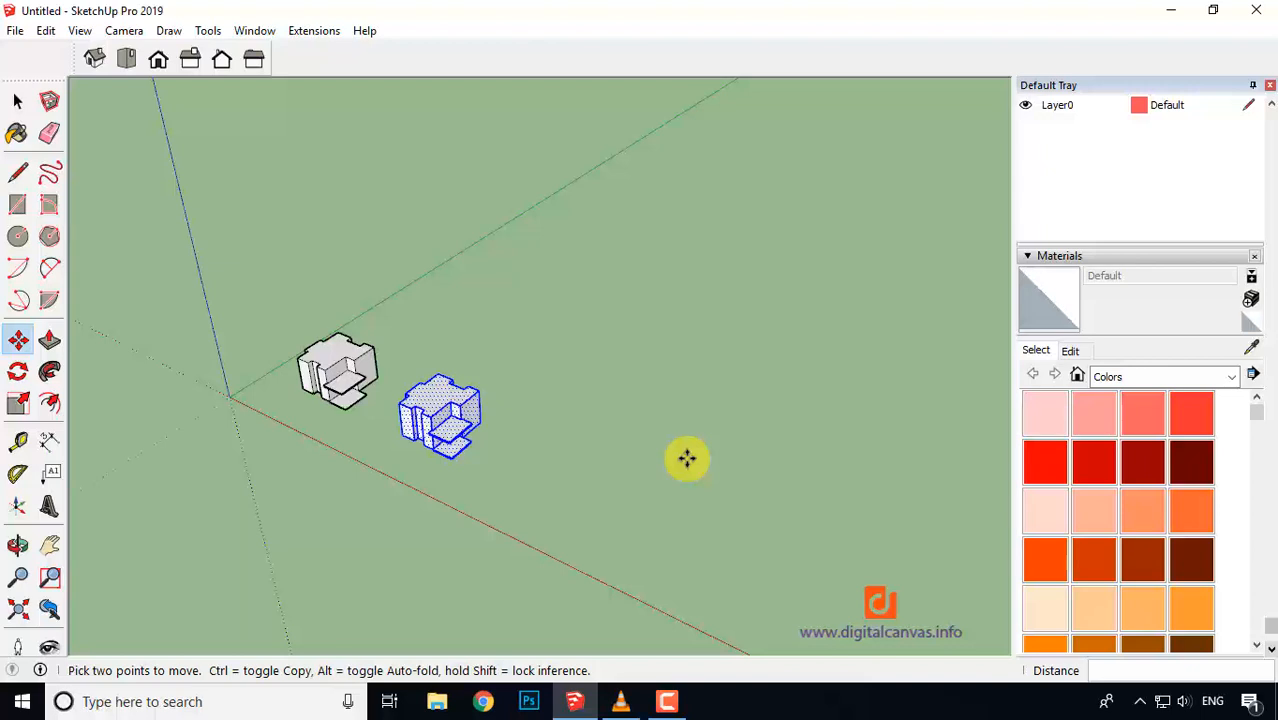
{"action": "type", "text": "x4"}
{"action": "key", "text": "Return"}
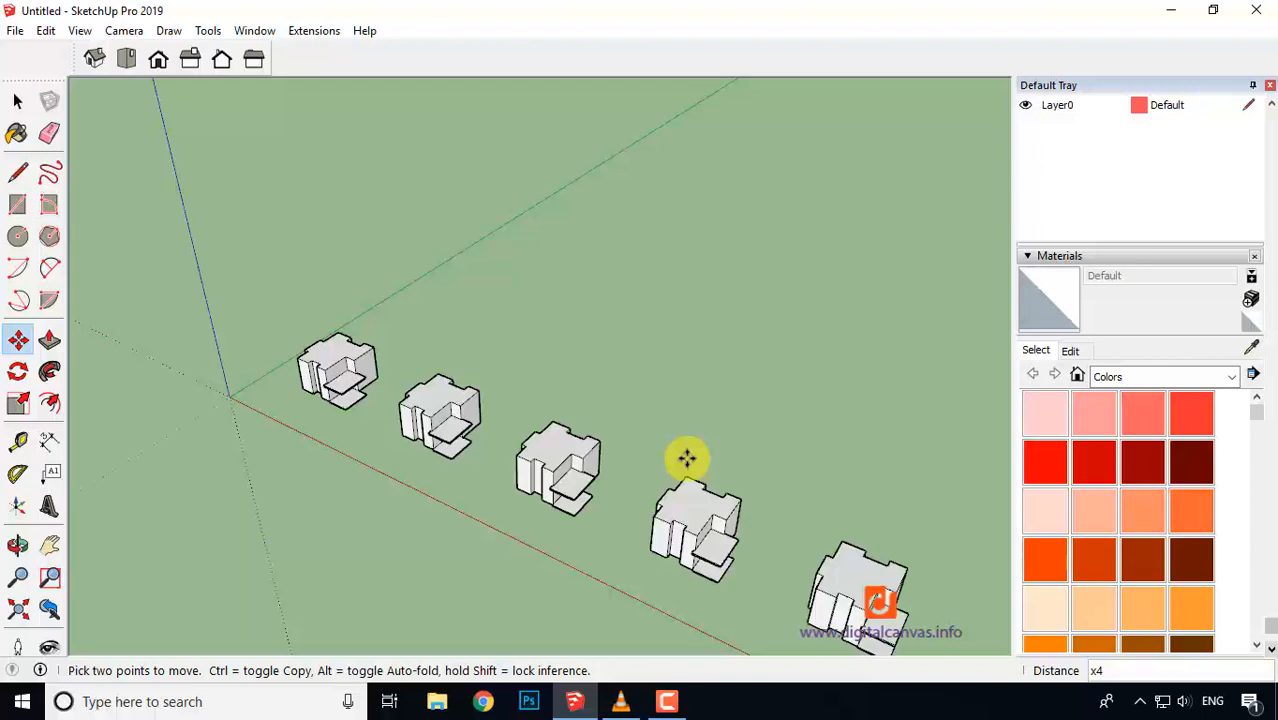
{"action": "scroll", "coordinate": [581, 315], "scroll_direction": "down", "scroll_amount": 1}
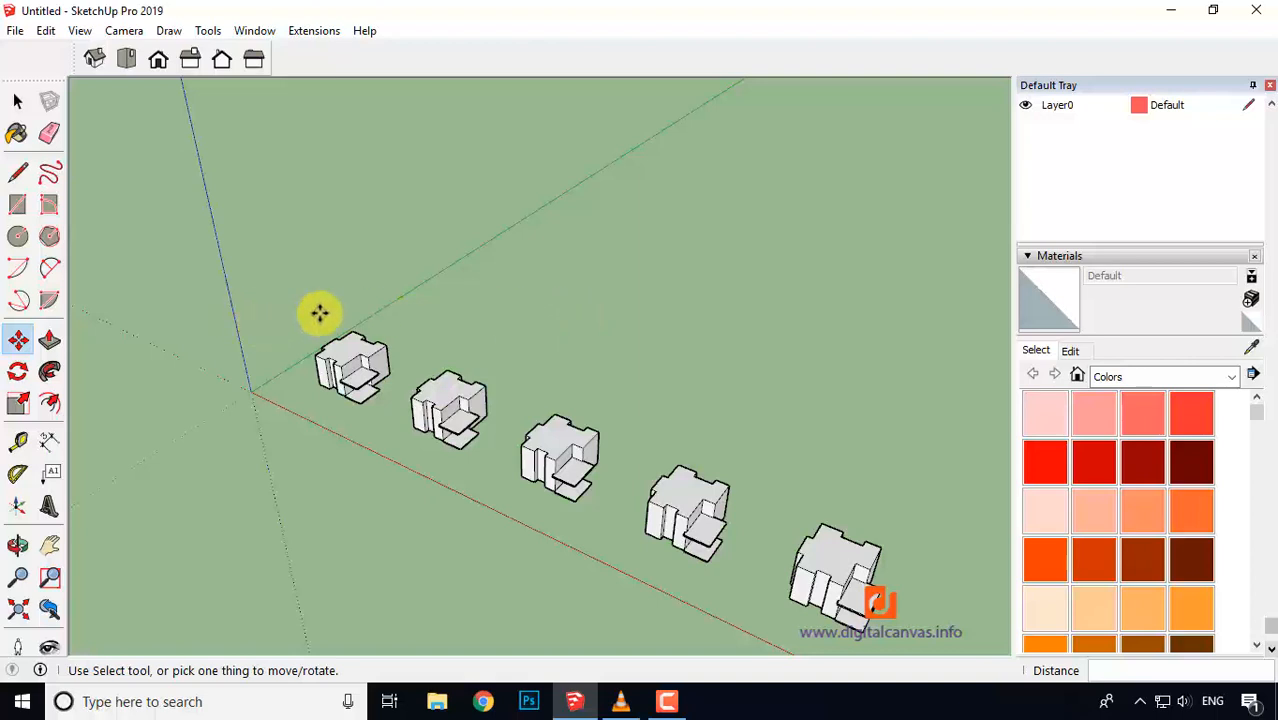
{"action": "scroll", "coordinate": [322, 315], "scroll_direction": "up", "scroll_amount": 3}
{"action": "scroll", "coordinate": [357, 328], "scroll_direction": "up", "scroll_amount": 2}
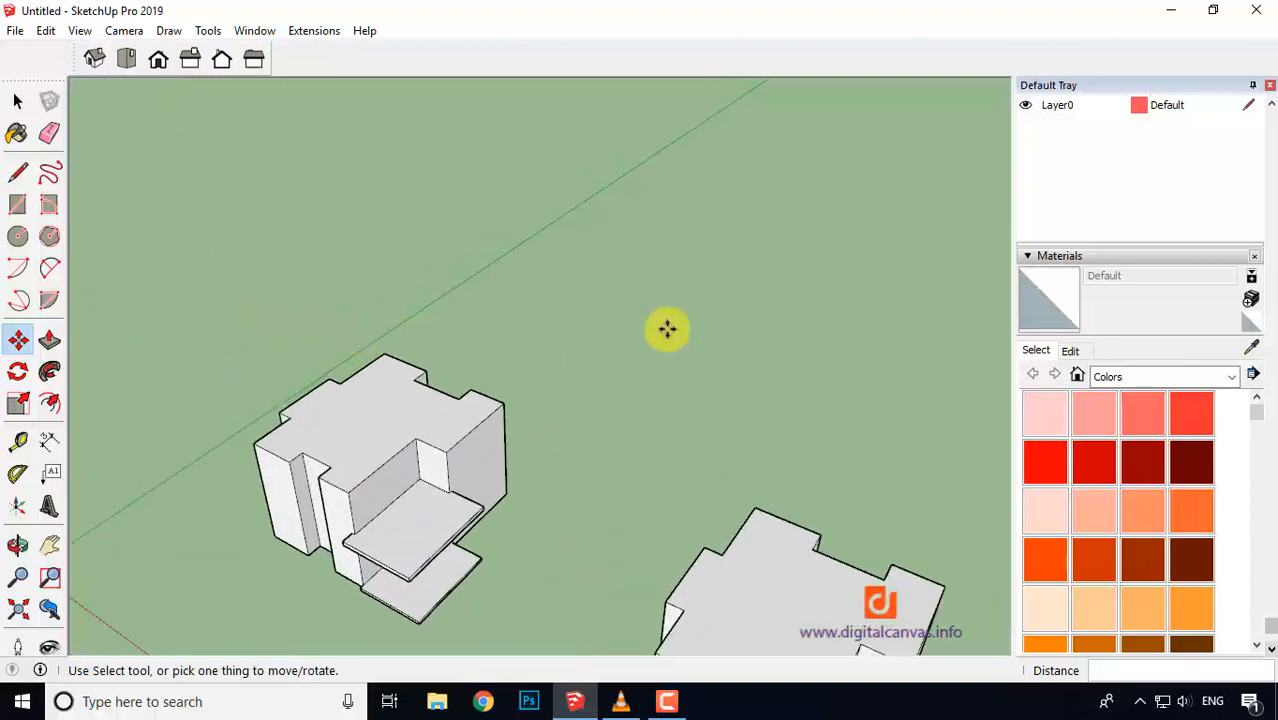
Copy only the top face of the first building and place it on open ground beyond it, about 59' 10" away.
{"action": "scroll", "coordinate": [666, 328], "scroll_direction": "up", "scroll_amount": 2}
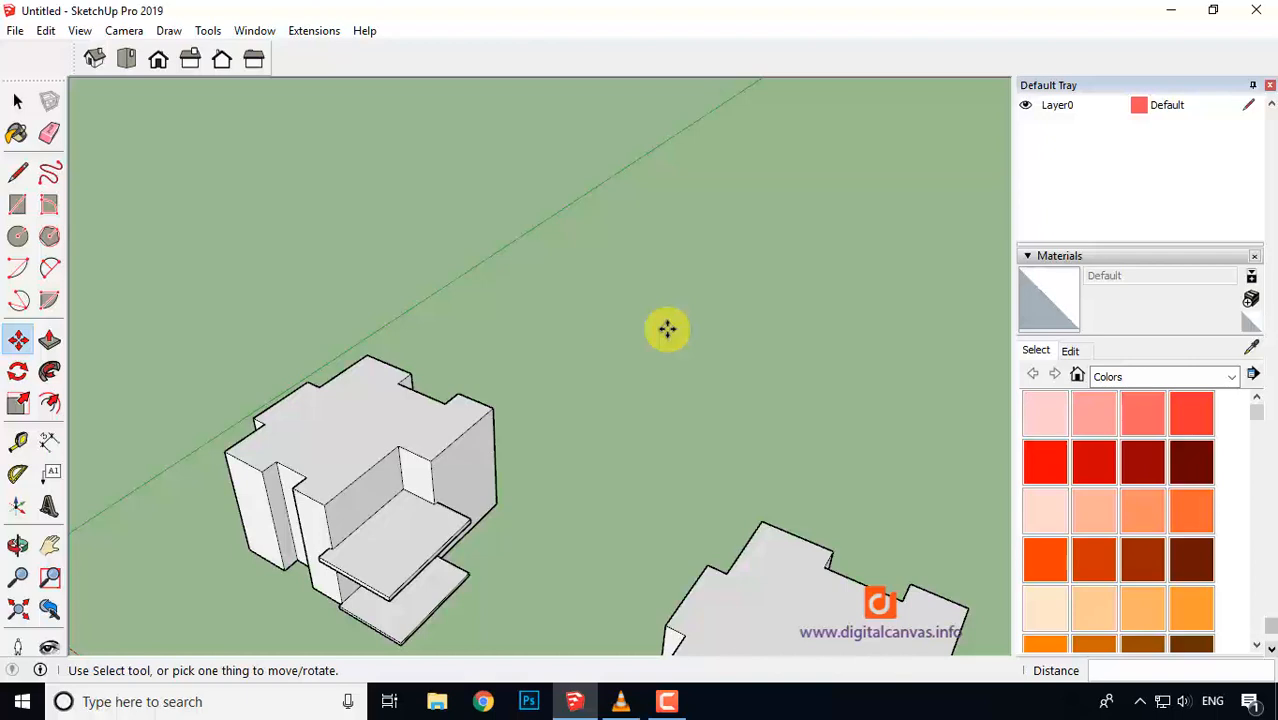
{"action": "left_click", "coordinate": [344, 428]}
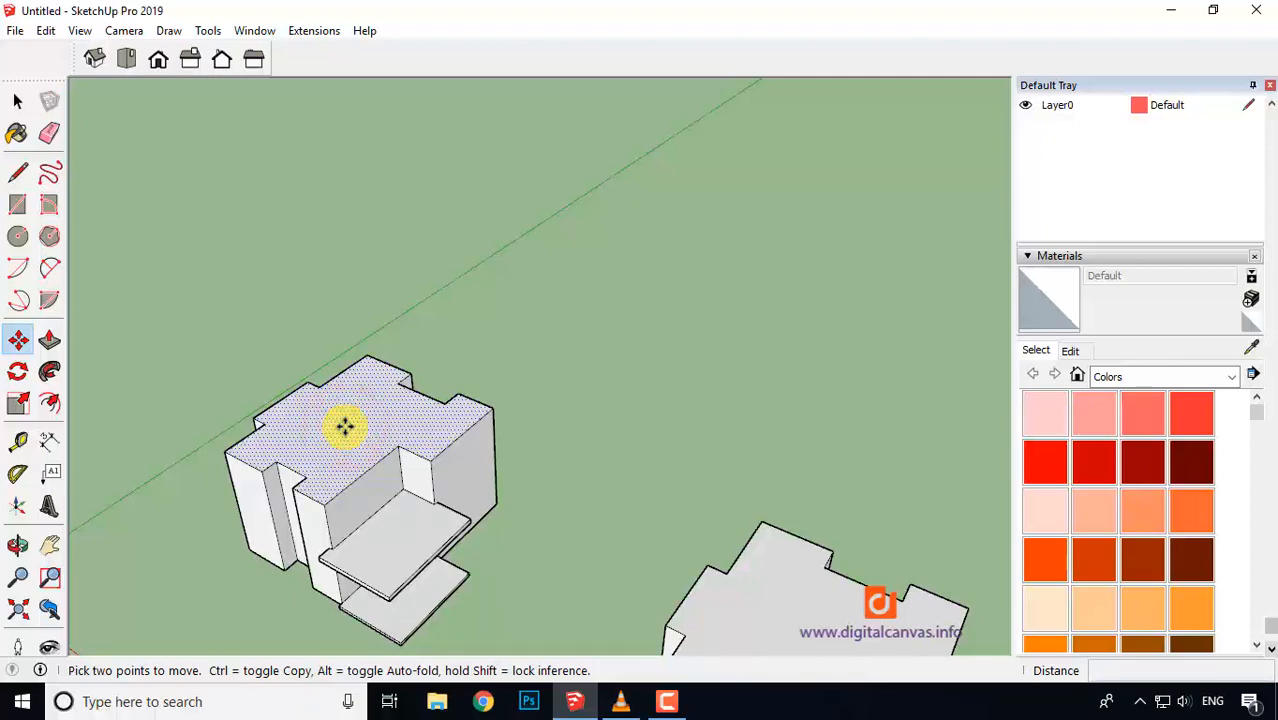
{"action": "key", "text": "ctrl"}
{"action": "left_click", "coordinate": [344, 428]}
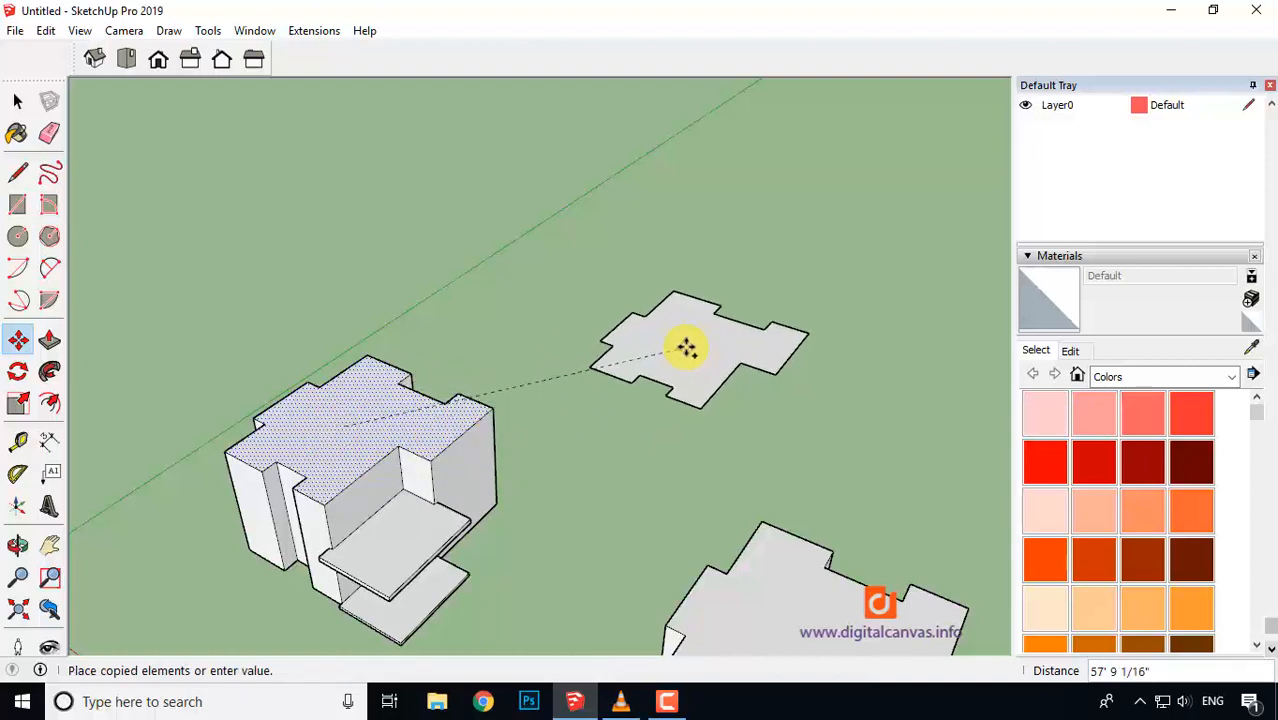
{"action": "left_click", "coordinate": [652, 308]}
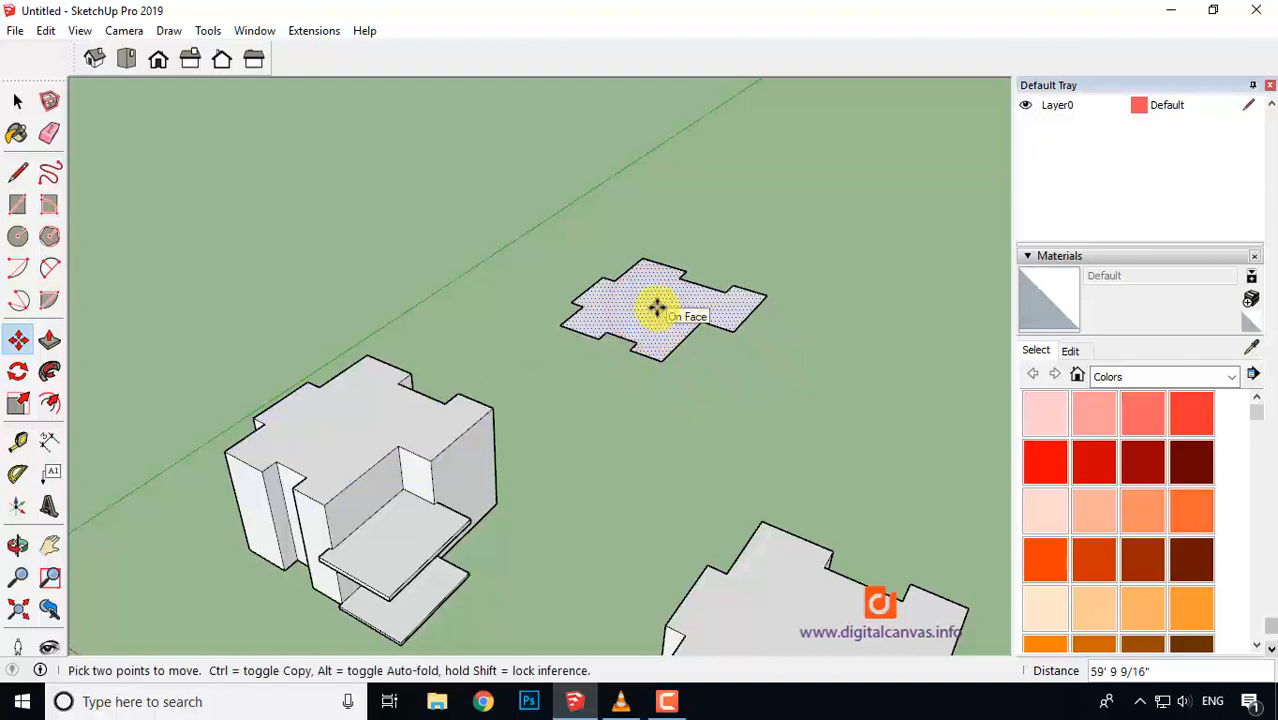
{"action": "key", "text": "Escape"}
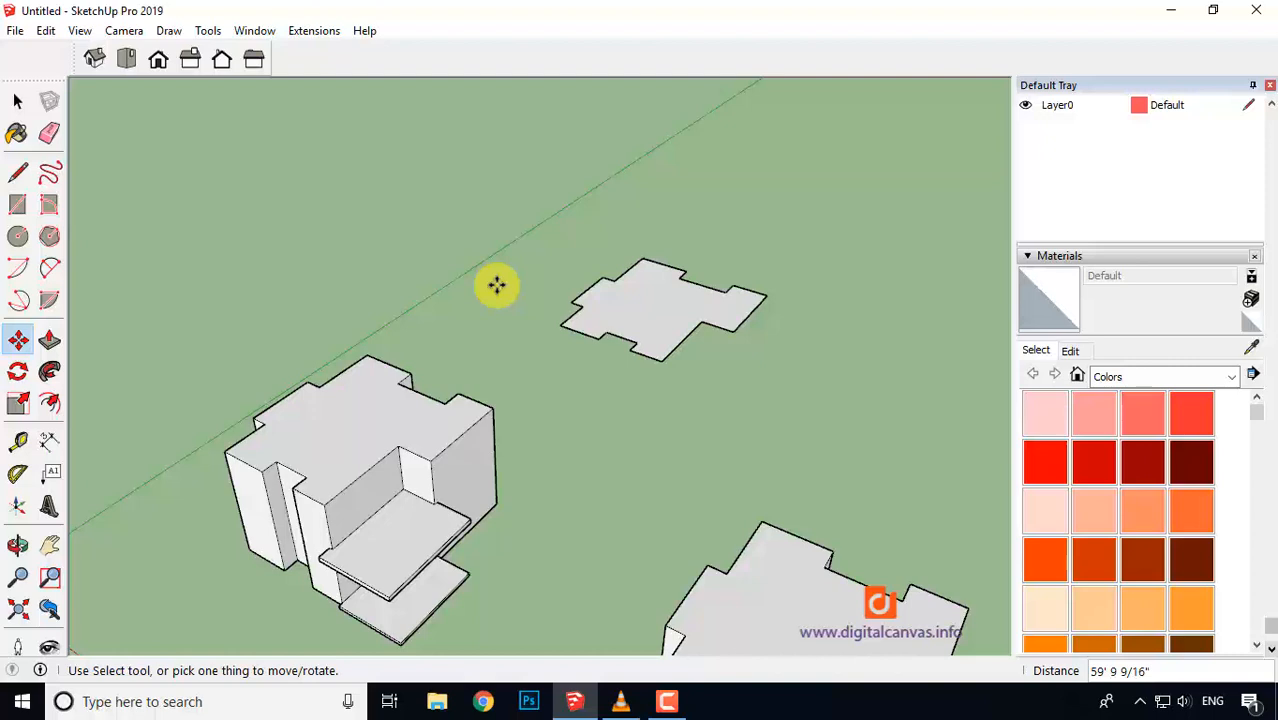
Draw a two-point arc across the end edge of the copied face's wider wing, bulging outward about 4' 2".
{"action": "scroll", "coordinate": [809, 280], "scroll_direction": "up", "scroll_amount": 5}
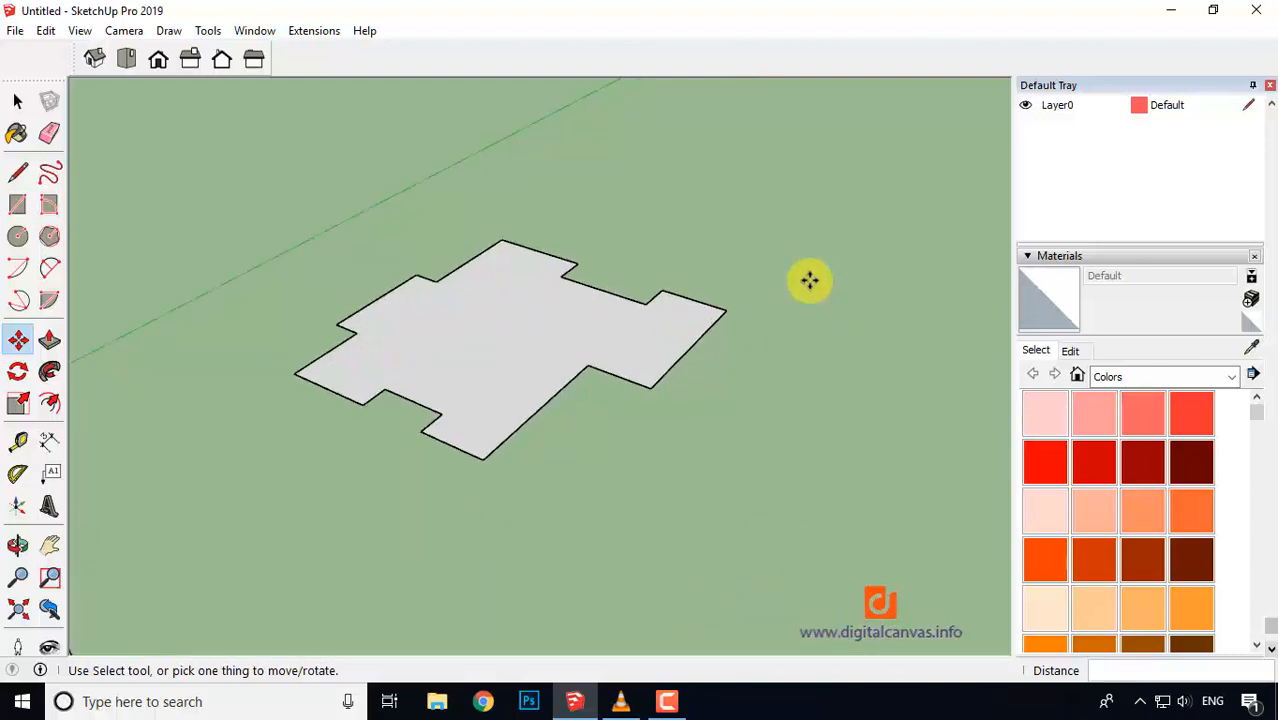
{"action": "scroll", "coordinate": [809, 280], "scroll_direction": "up", "scroll_amount": 2}
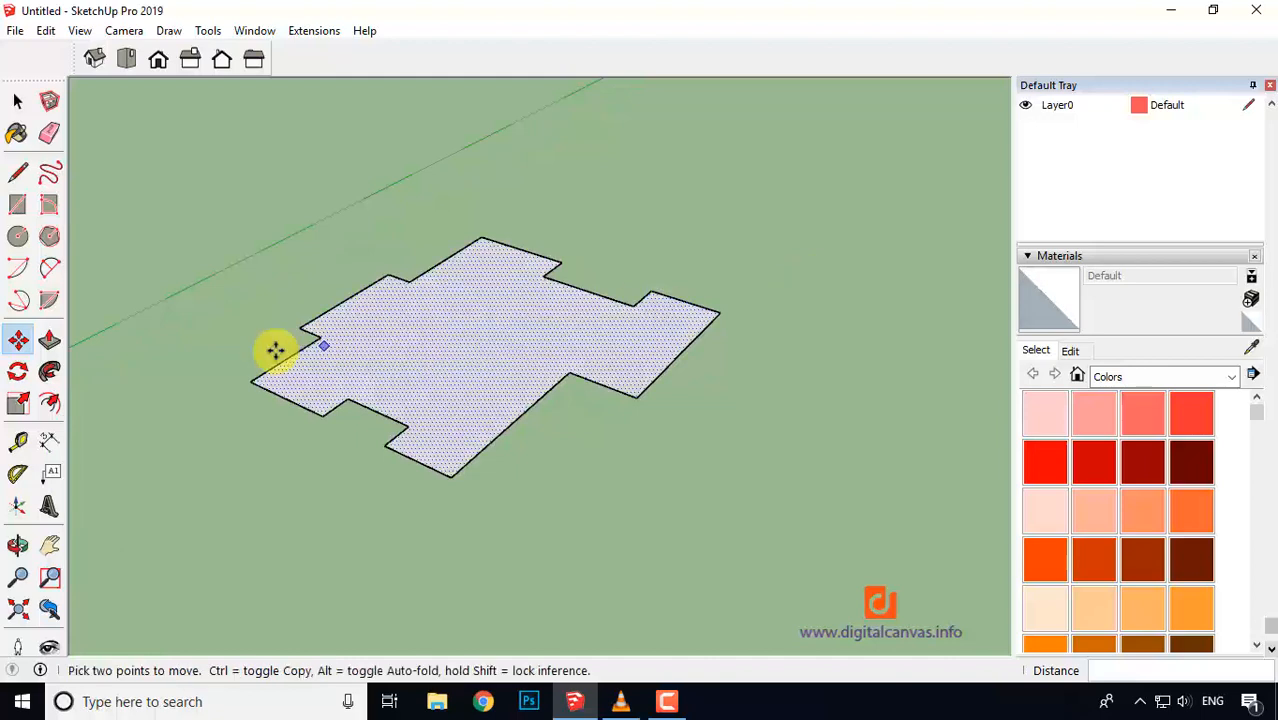
{"action": "left_click", "coordinate": [50, 267]}
{"action": "left_click", "coordinate": [636, 397]}
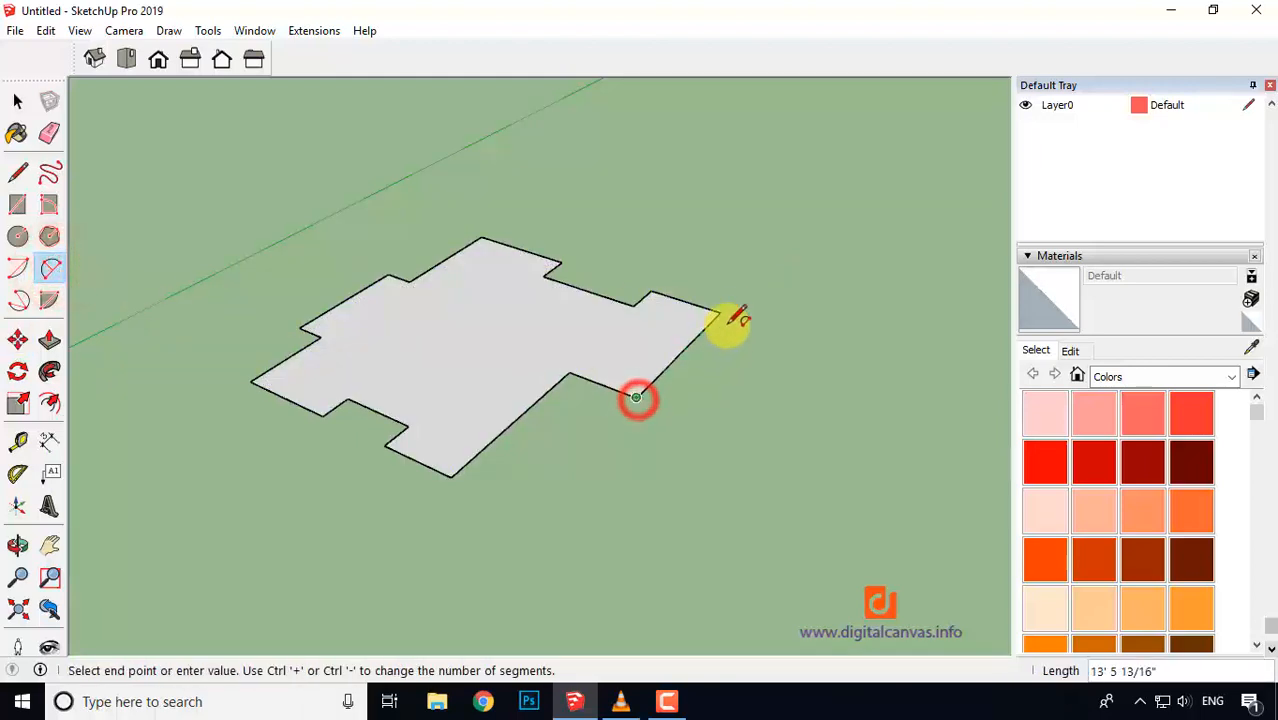
{"action": "left_click", "coordinate": [720, 313]}
{"action": "left_click", "coordinate": [757, 340]}
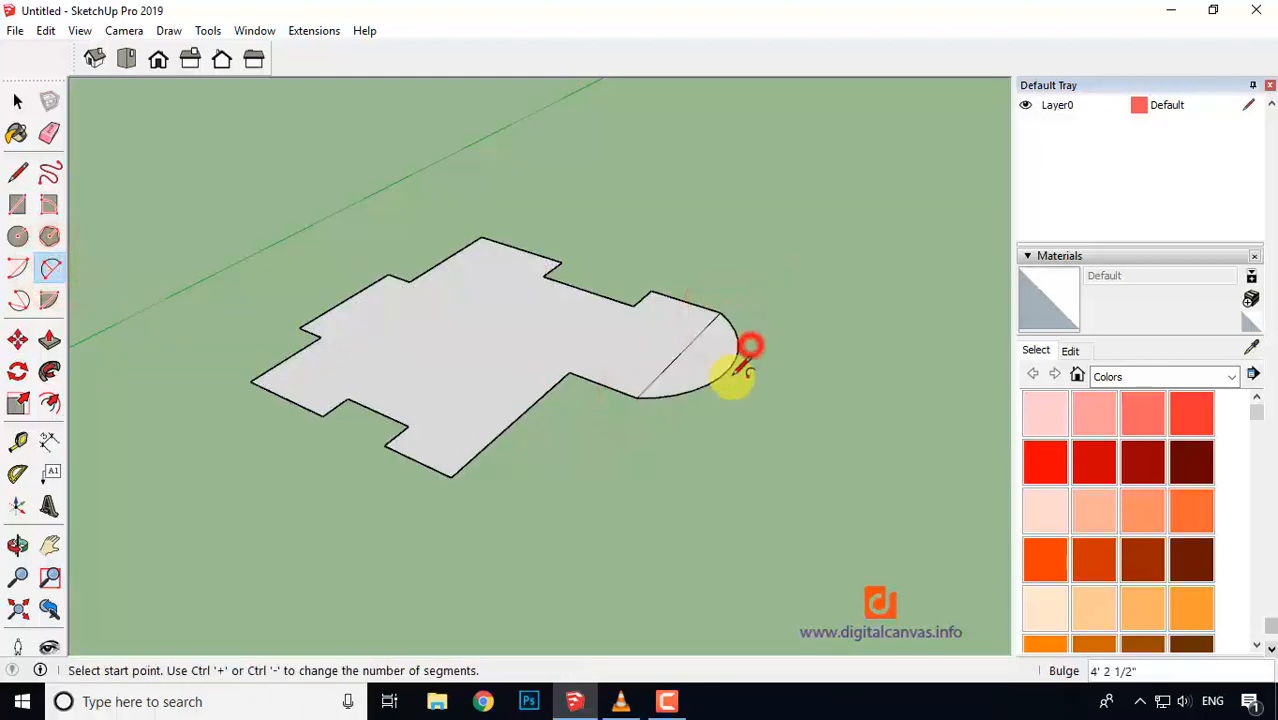
Add an arc with an outward bulge of about 2' 3" across the end edge of the copied face's narrower front wing.
{"action": "scroll", "coordinate": [420, 470], "scroll_direction": "up", "scroll_amount": 1}
{"action": "left_click", "coordinate": [375, 440]}
{"action": "left_click", "coordinate": [461, 478]}
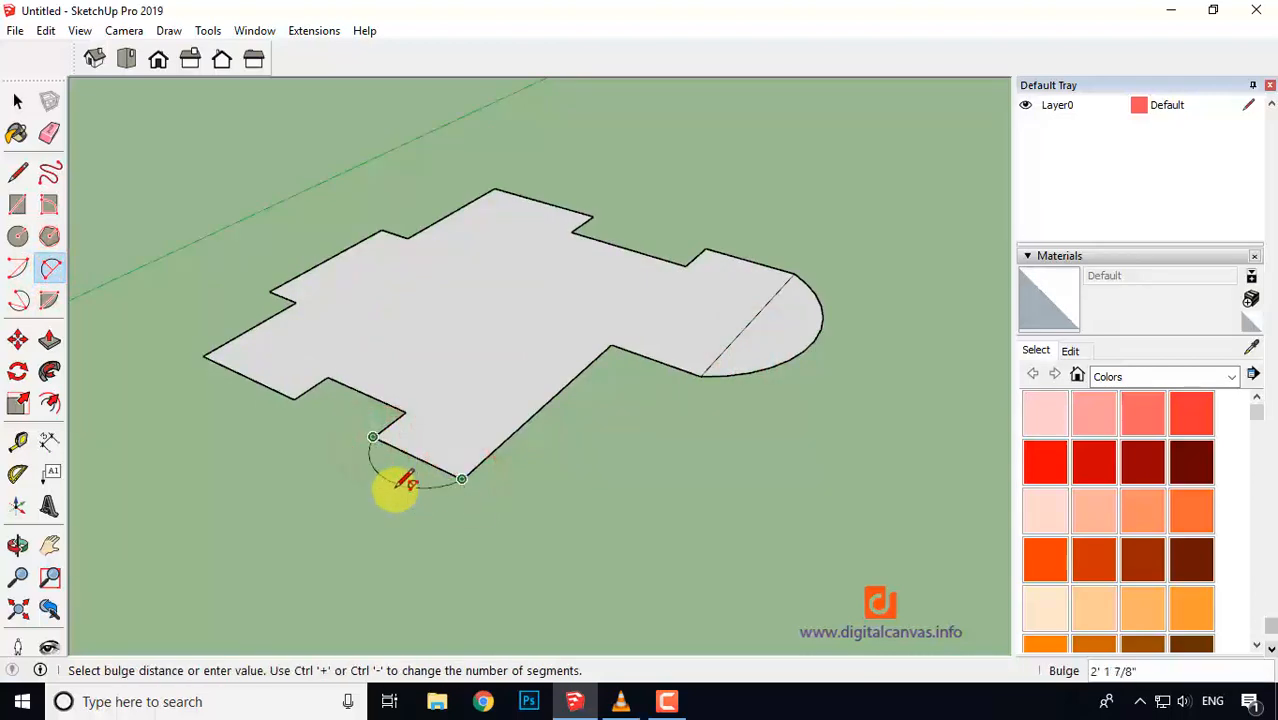
{"action": "left_click", "coordinate": [400, 480]}
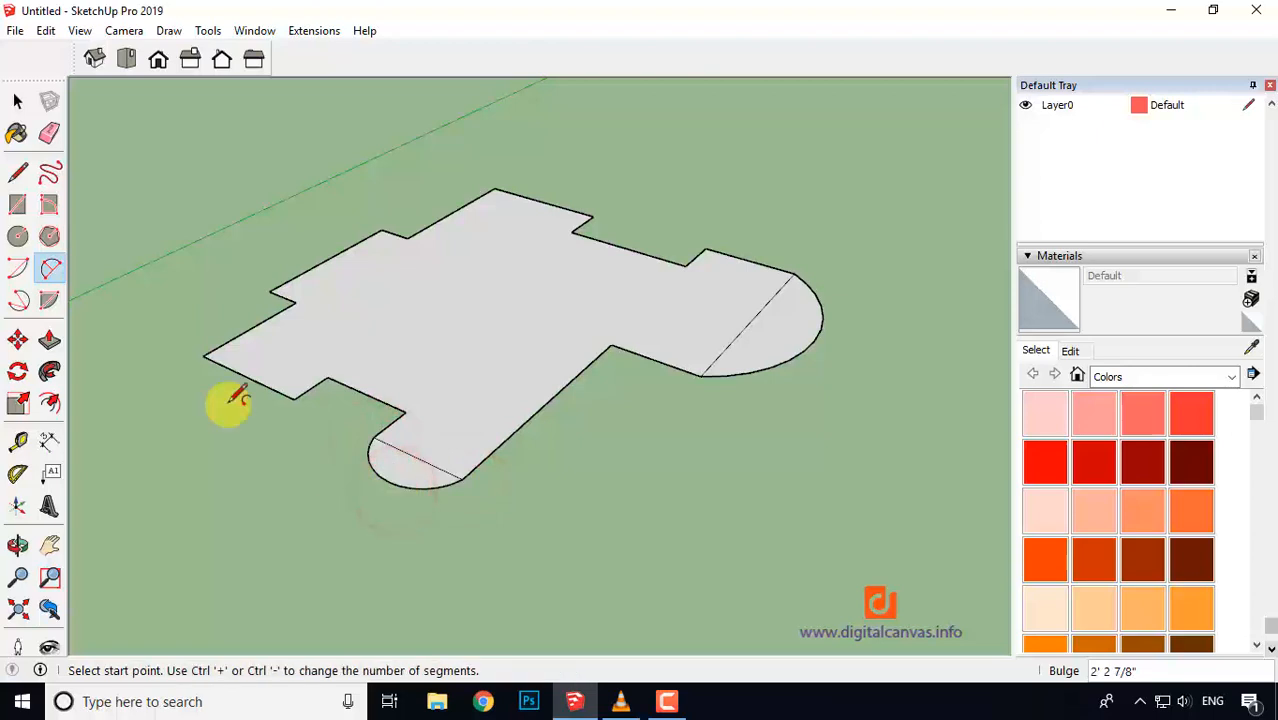
Delete the two straight edges dividing the arc segments from the copied face so the outline forms one surface.
{"action": "left_click", "coordinate": [17, 101]}
{"action": "left_click", "coordinate": [421, 459]}
{"action": "key", "text": "Delete"}
{"action": "left_click", "coordinate": [750, 326]}
{"action": "key", "text": "Delete"}
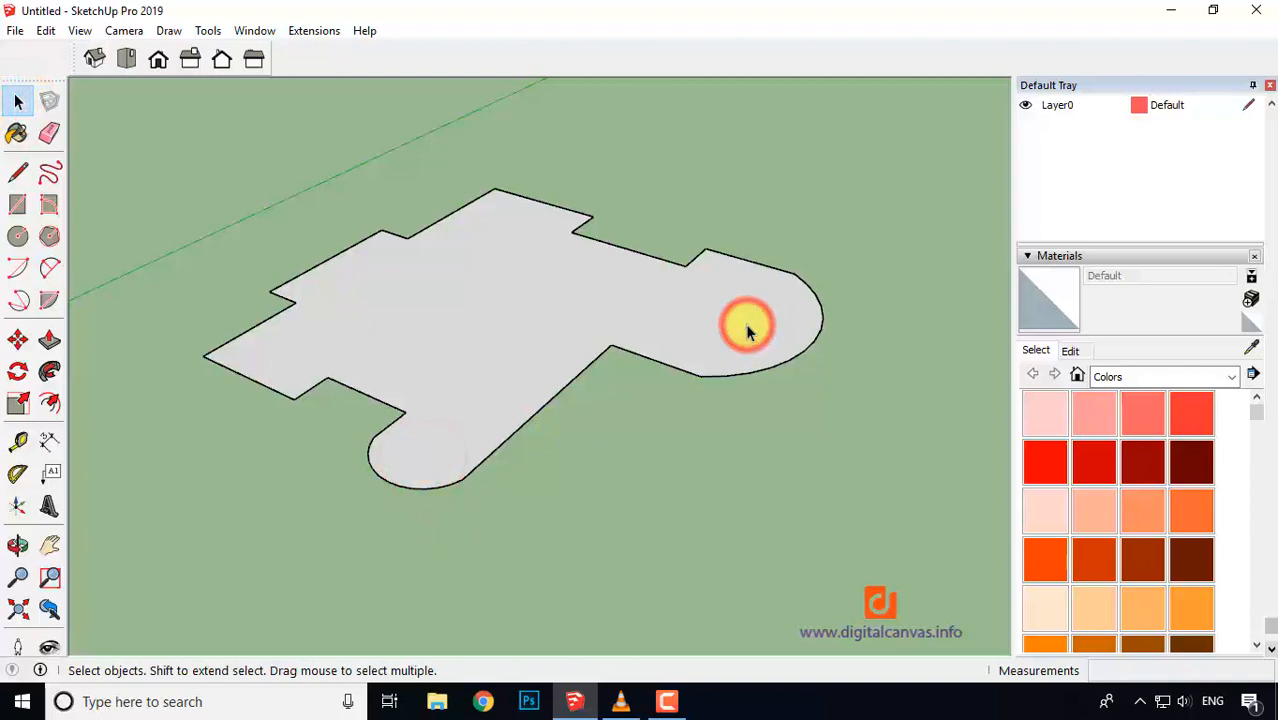
Push/Pull the rounded floor-plan face upward about 13' 10" into a new building mass.
{"action": "left_click", "coordinate": [49, 340]}
{"action": "middle_click_drag", "start_coordinate": [513, 345], "coordinate": [528, 357]}
{"action": "left_click", "coordinate": [481, 327]}
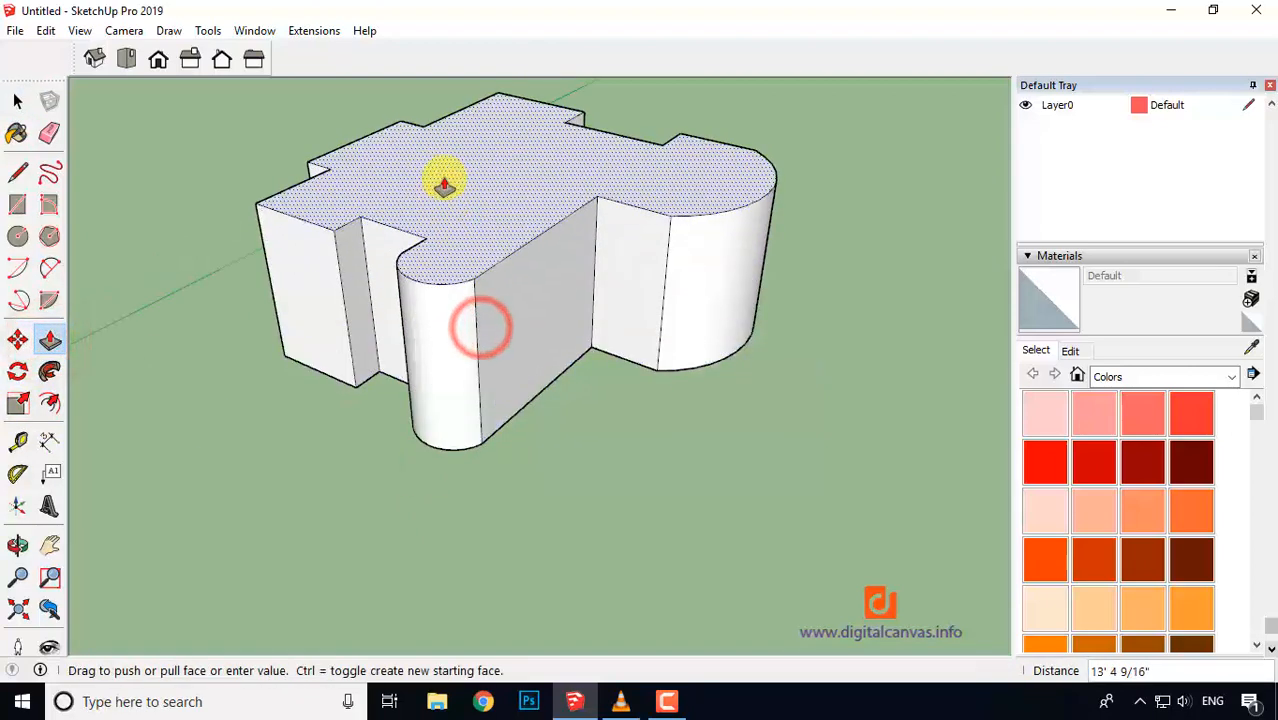
{"action": "left_click", "coordinate": [442, 177]}
{"action": "scroll", "coordinate": [593, 382], "scroll_direction": "down", "scroll_amount": 3}
{"action": "scroll", "coordinate": [592, 385], "scroll_direction": "down", "scroll_amount": 4}
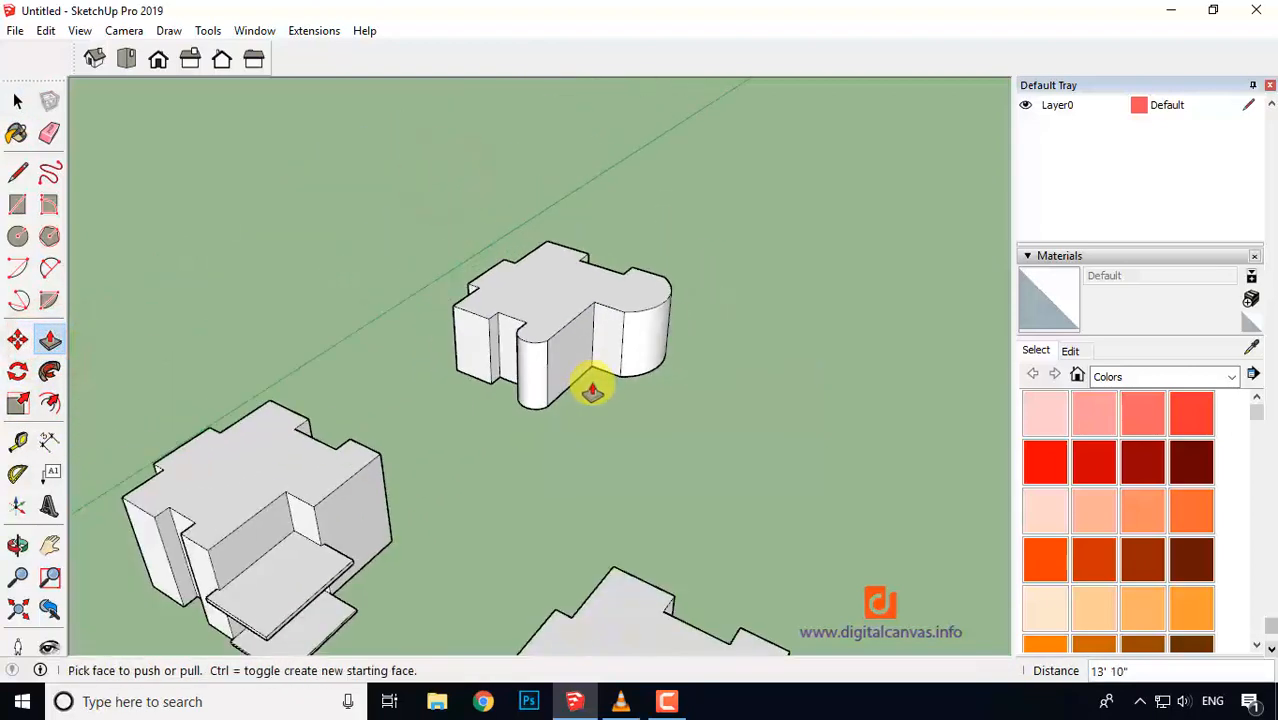
{"action": "scroll", "coordinate": [767, 442], "scroll_direction": "down", "scroll_amount": 2}
{"action": "scroll", "coordinate": [474, 342], "scroll_direction": "down", "scroll_amount": 1}
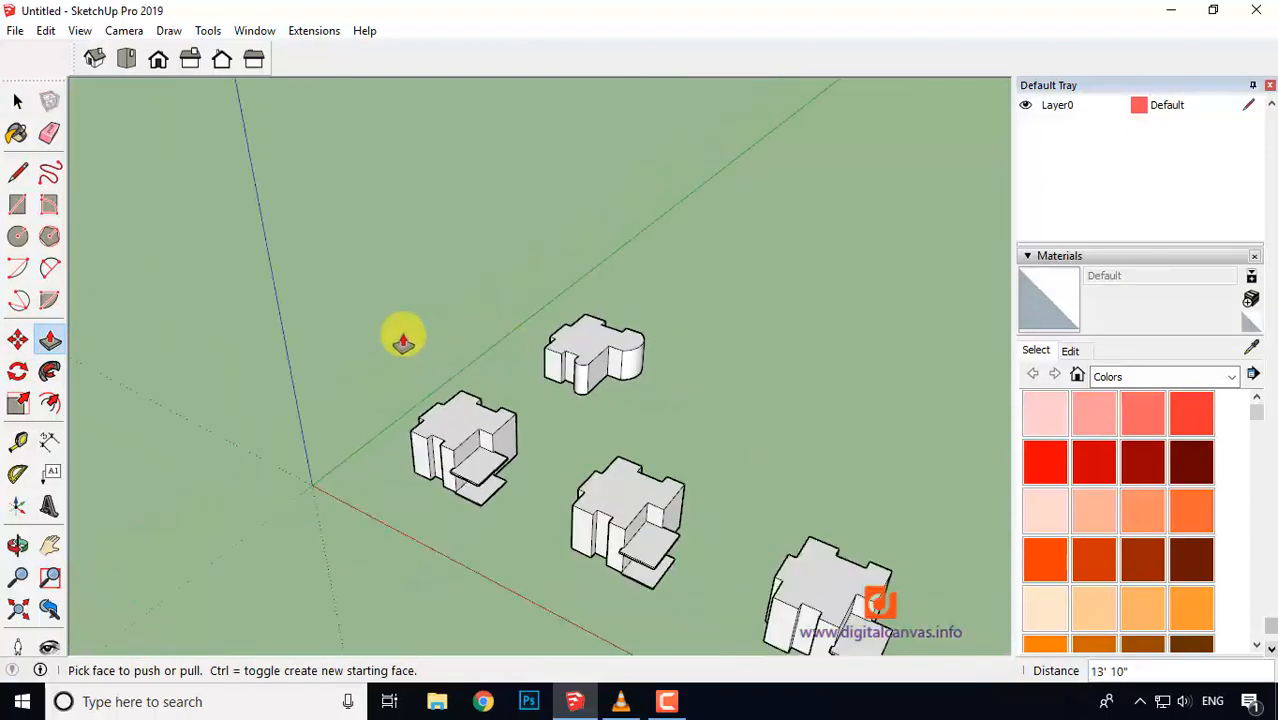